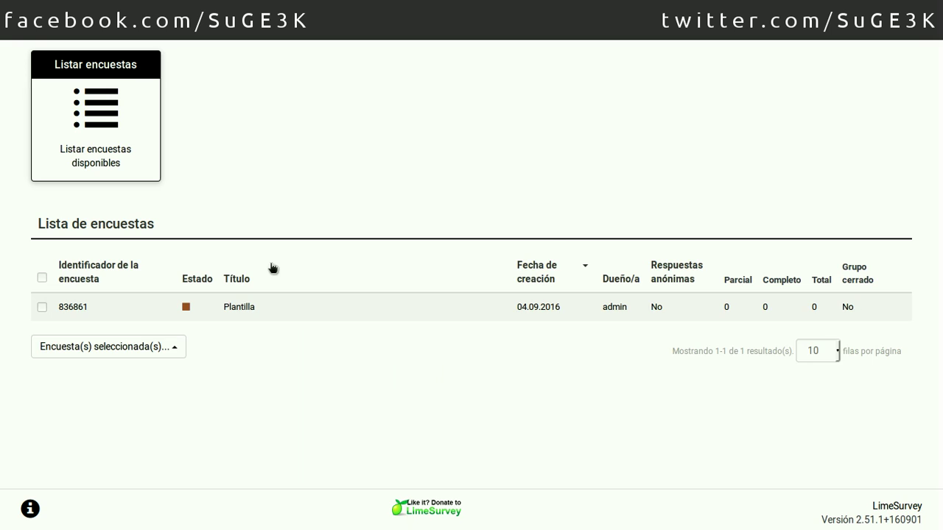
Open the Plantilla survey and collapse its side menu
click(272, 309)
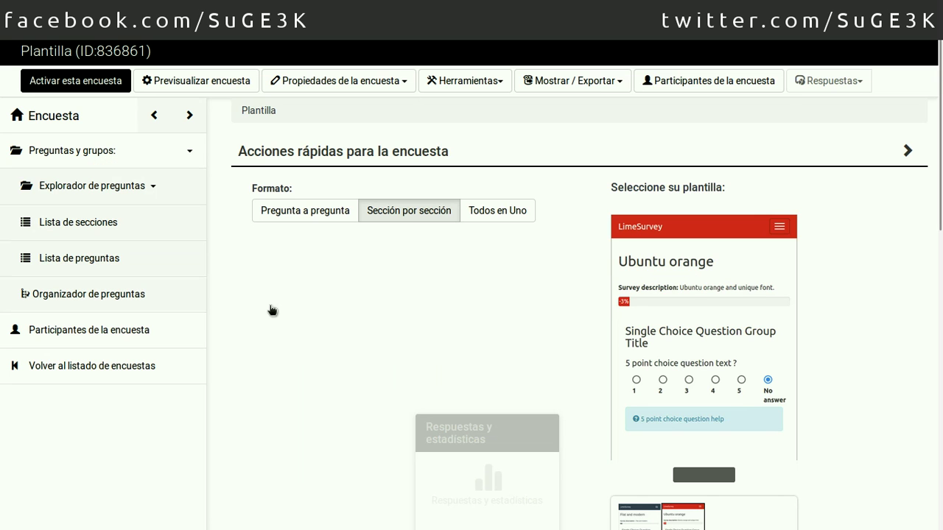
click(155, 116)
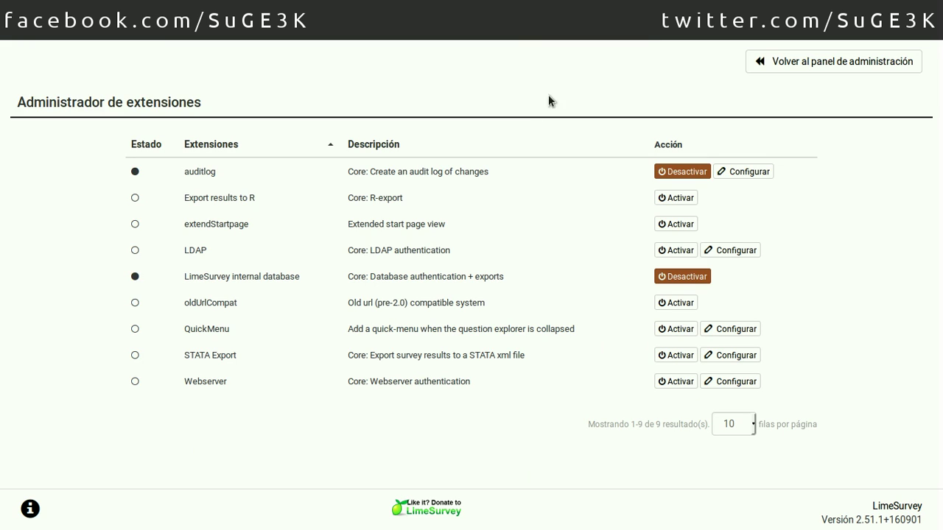
Activate the QuickMenu extension in the extension manager
click(657, 30)
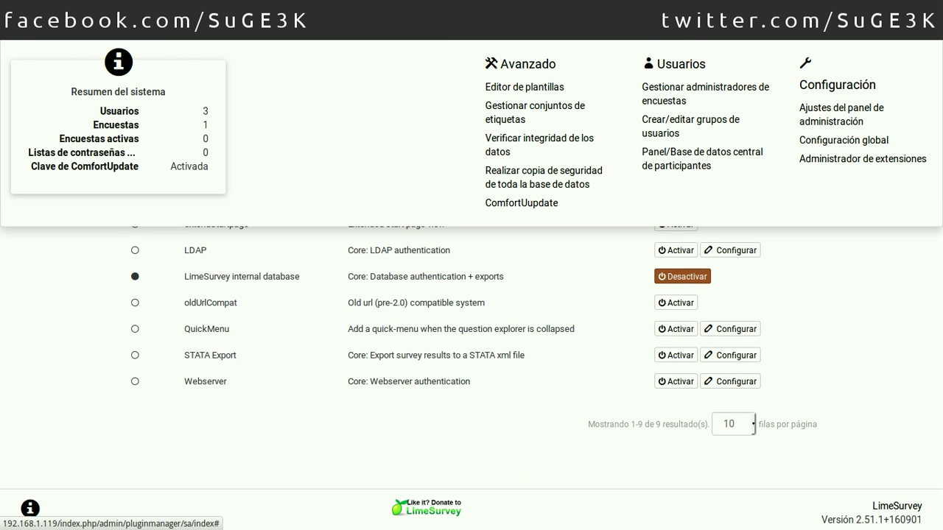
click(838, 167)
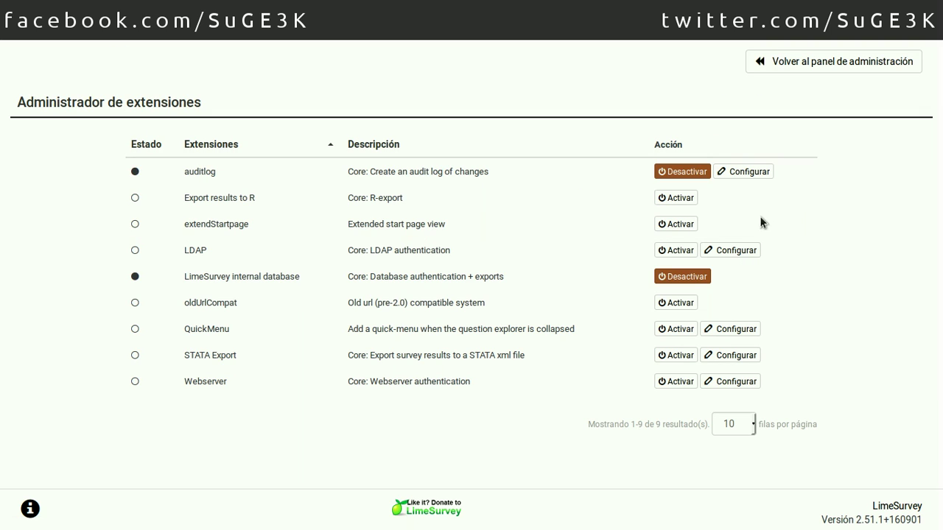
click(661, 332)
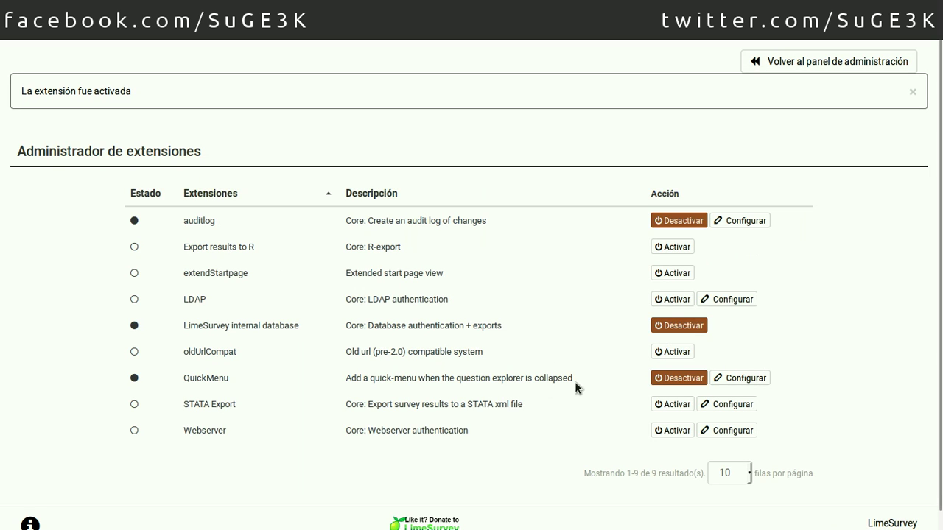
In the QuickMenu configuration, enable Activate survey, Deactivate survey, Test or execute survey, List questions and List question groups
click(729, 380)
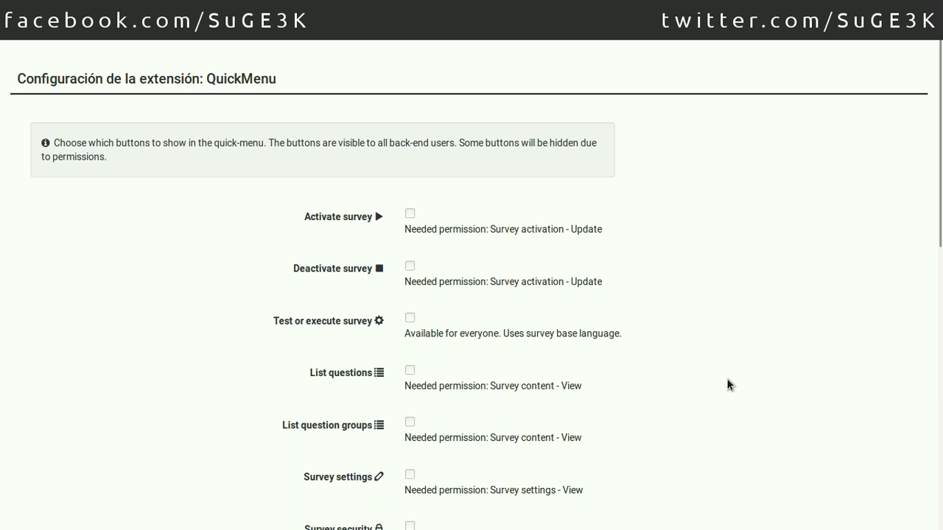
click(410, 215)
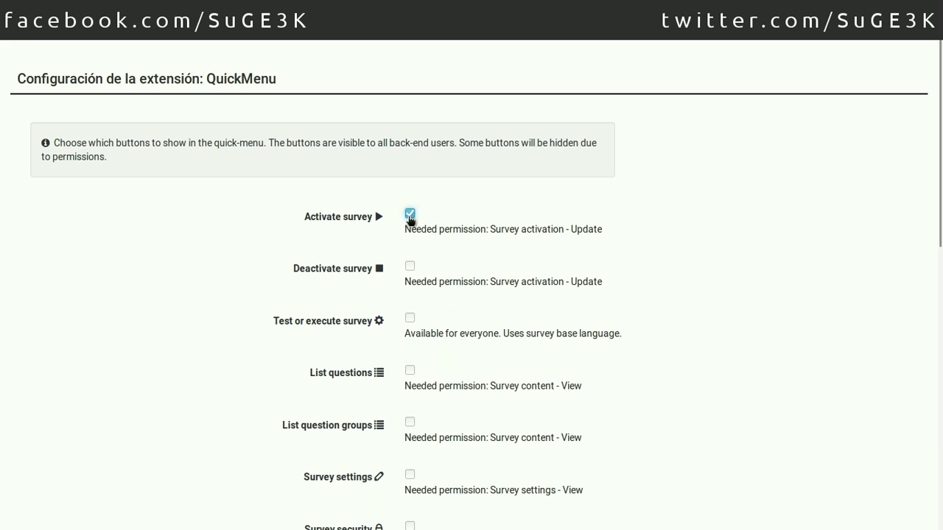
click(410, 266)
click(409, 318)
scroll(442, 301, down, 1)
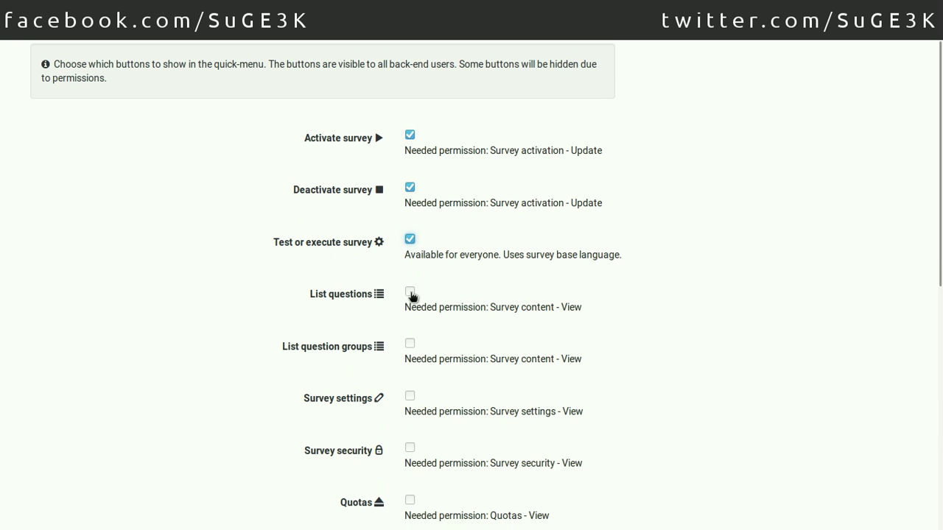
click(410, 291)
click(411, 343)
Enable the Survey settings, Survey security, Quotas and Assessments buttons for the quick-menu
scroll(447, 324, down, 2)
click(410, 278)
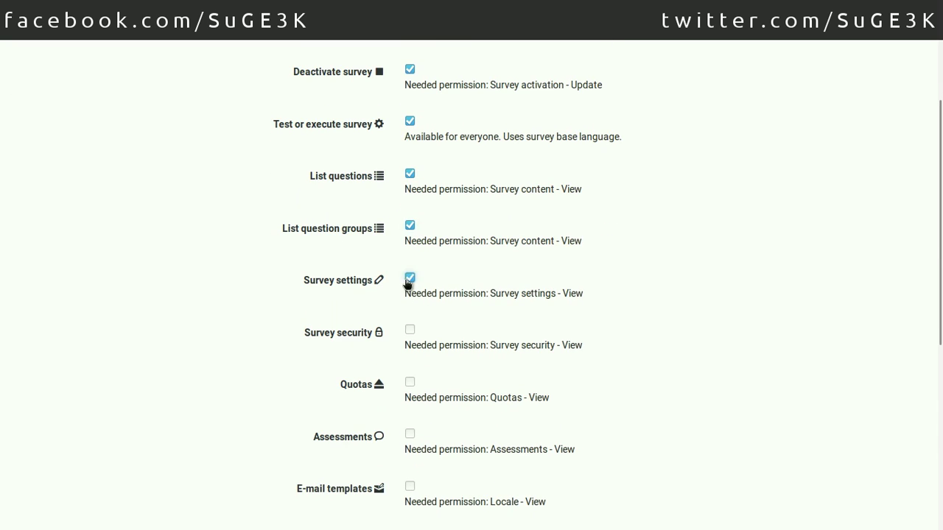
click(409, 329)
scroll(453, 331, down, 1)
click(410, 304)
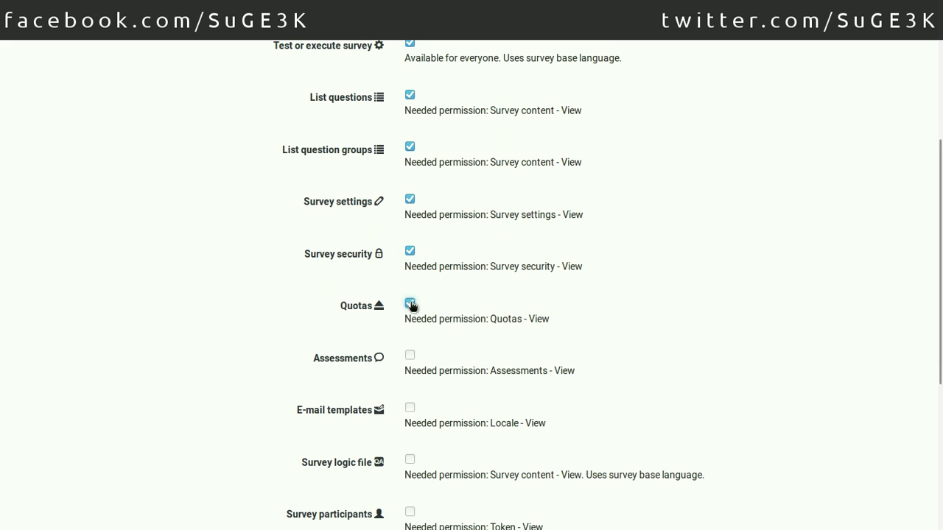
click(411, 355)
Enable the E-mail templates, Survey logic file and Survey participants buttons for the quick-menu
scroll(446, 324, down, 2)
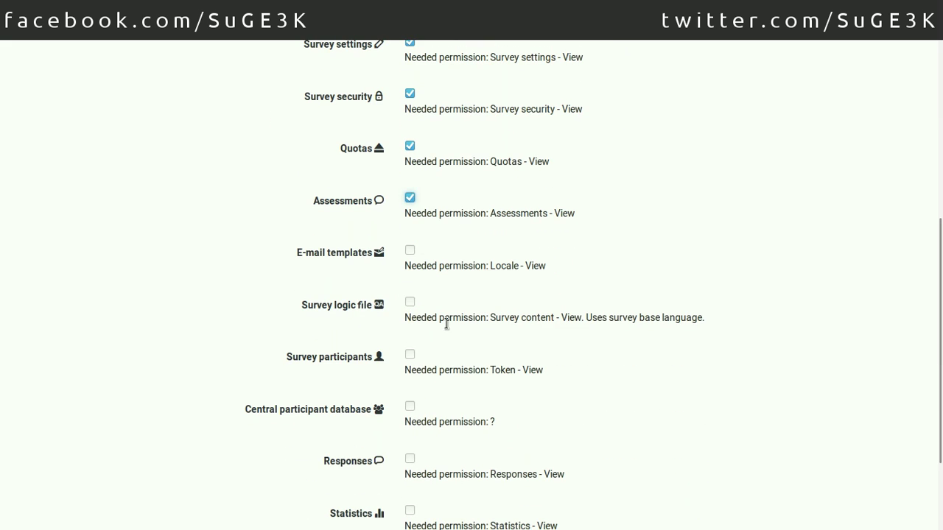
click(409, 302)
click(410, 250)
click(410, 355)
scroll(449, 357, up, 1)
scroll(450, 357, up, 1)
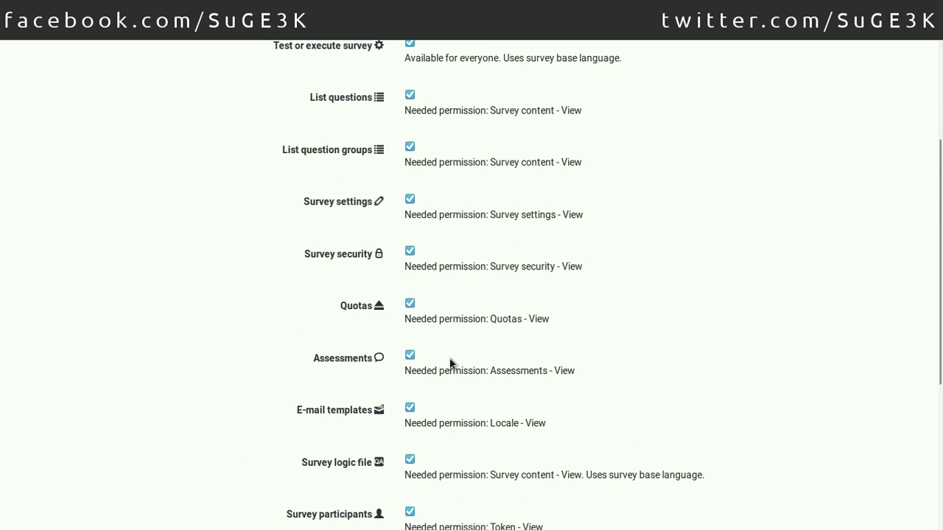
Enable Central participant database, Responses, Statistics and Reorder questions and question groups, and save and close the QuickMenu configuration
scroll(447, 356, down, 3)
click(411, 327)
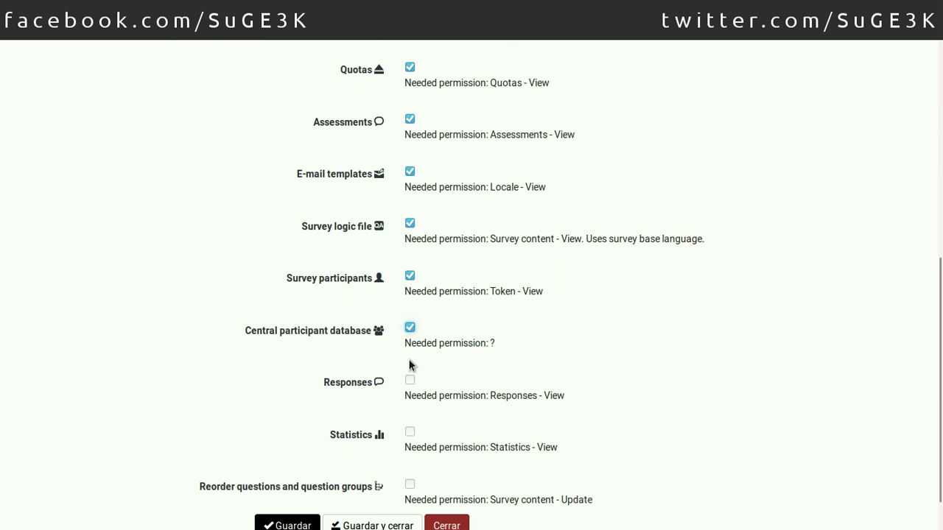
click(410, 380)
click(410, 433)
click(410, 484)
scroll(465, 442, down, 1)
click(353, 483)
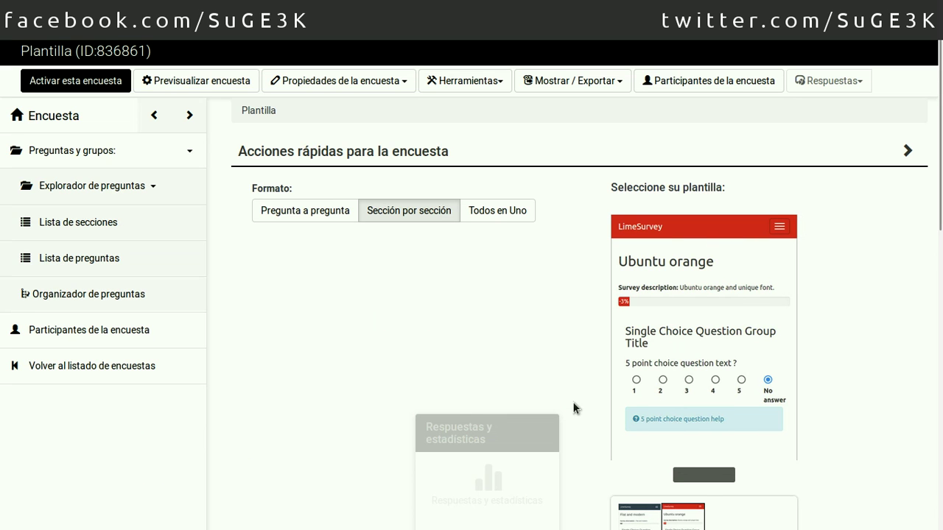
Collapse and expand the Plantilla survey's side menu to examine the quick-menu buttons
click(151, 116)
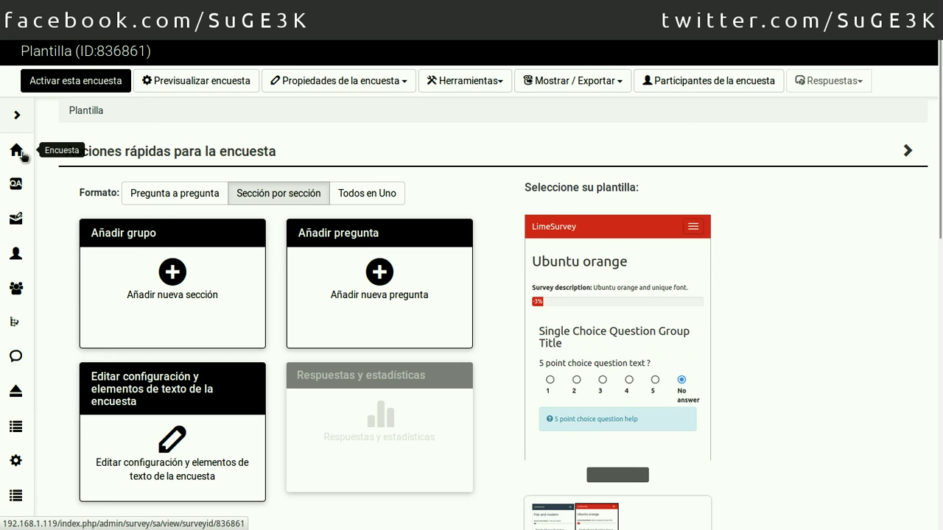
click(17, 115)
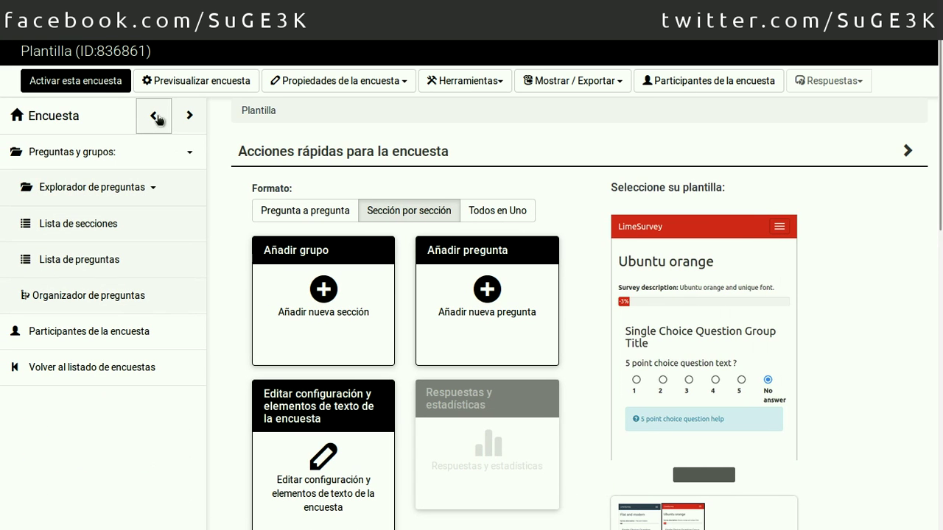
click(155, 115)
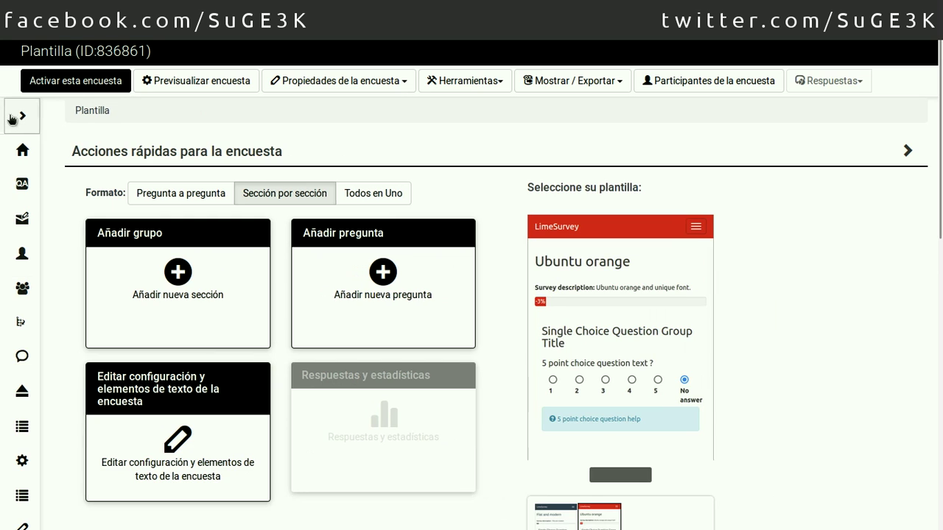
click(10, 119)
click(155, 116)
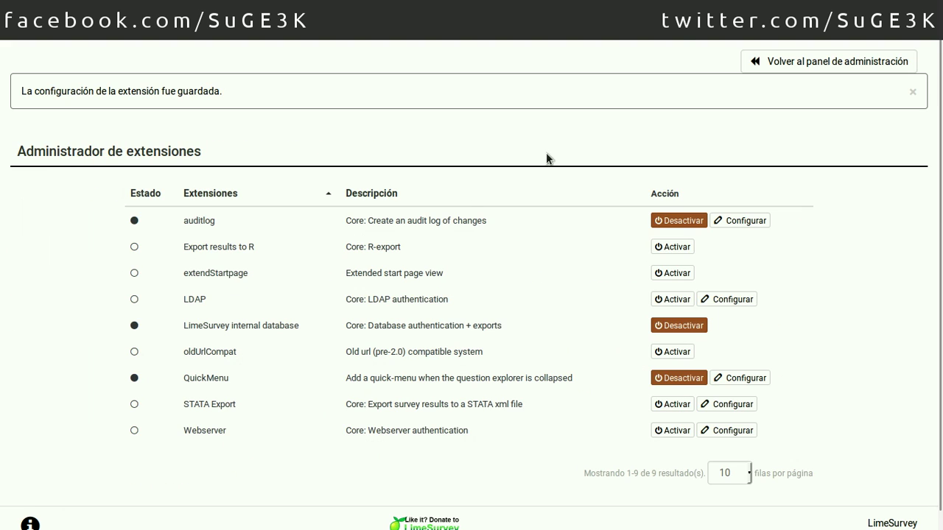
In the general global settings, set the side menu behaviour to Siempre cerrado and save and close
click(549, 26)
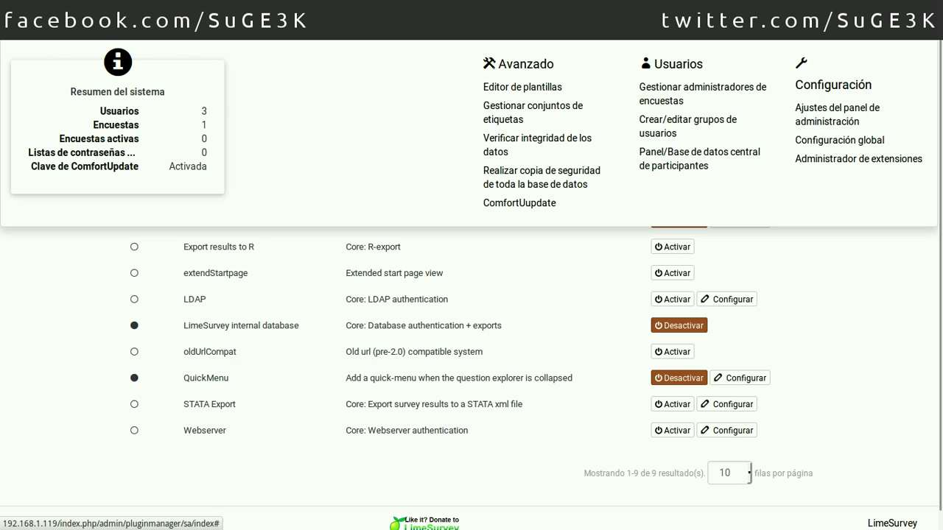
click(822, 144)
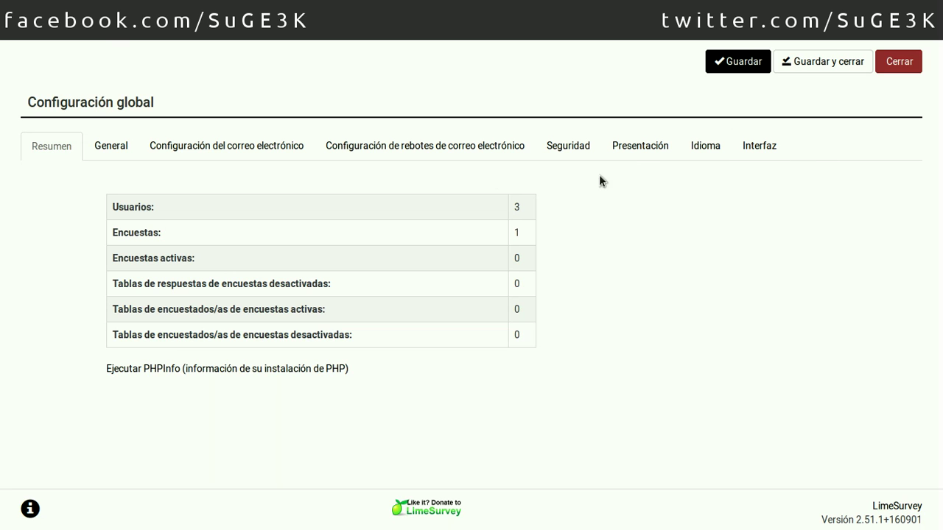
click(100, 147)
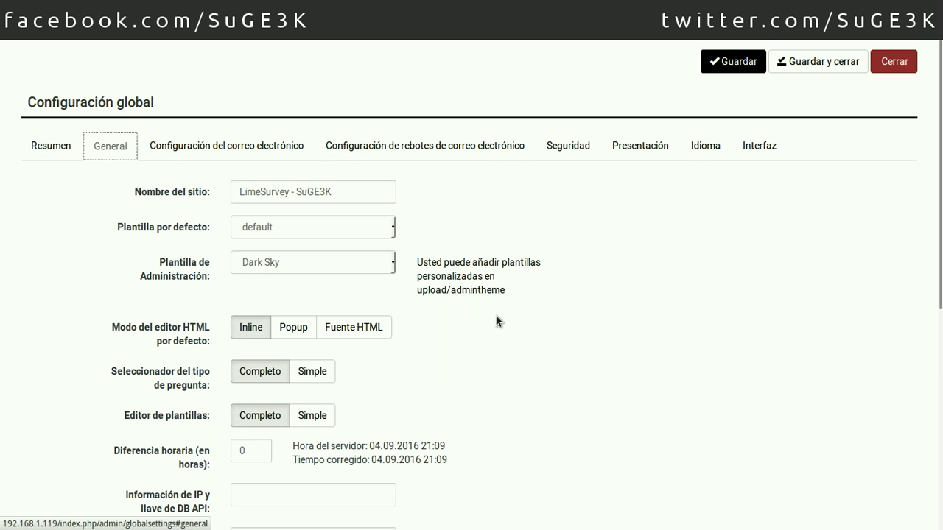
scroll(506, 339, down, 4)
scroll(507, 338, down, 2)
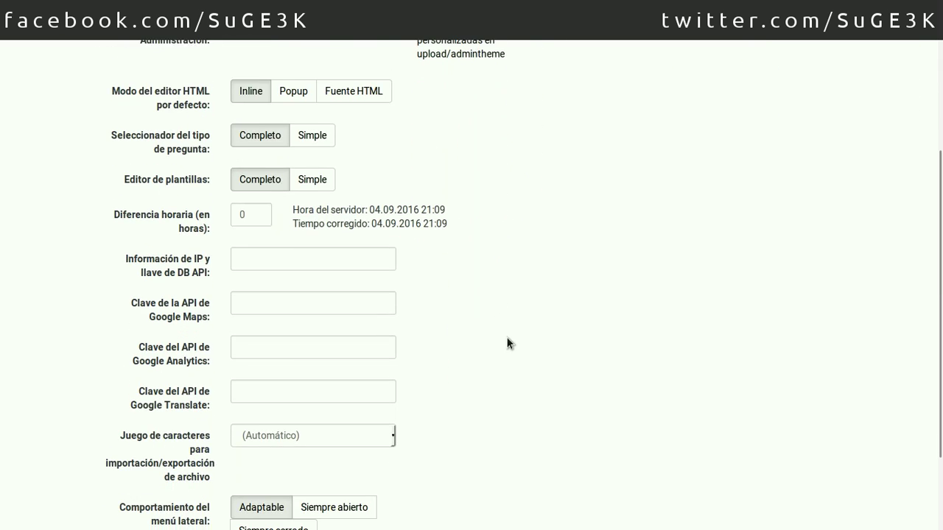
scroll(506, 339, down, 3)
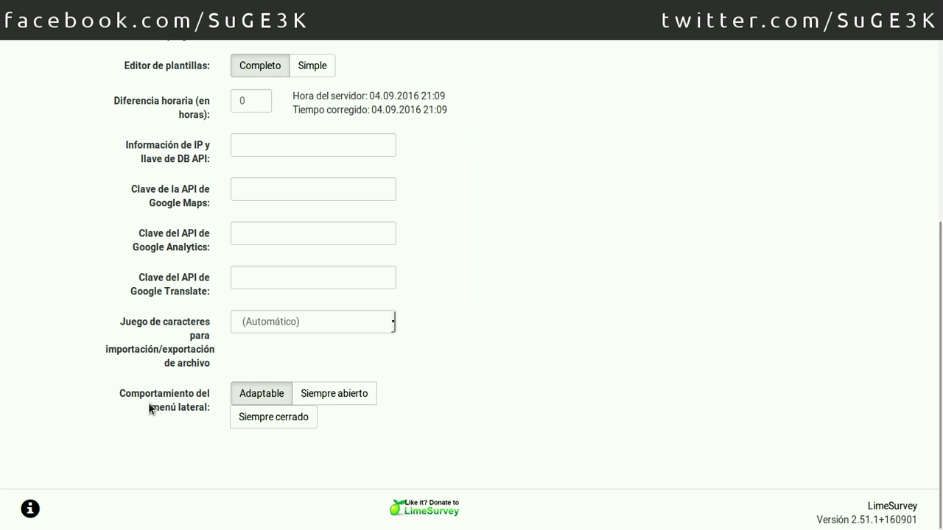
click(280, 419)
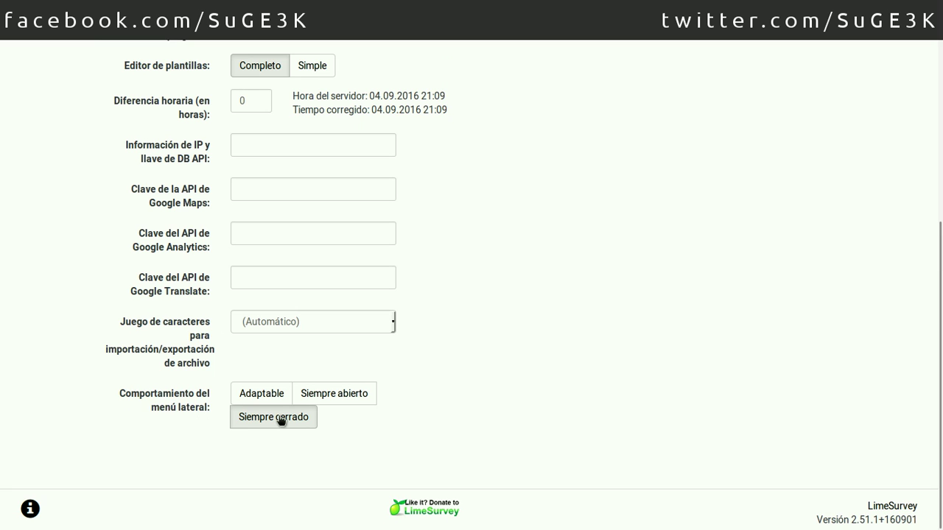
scroll(657, 255, up, 5)
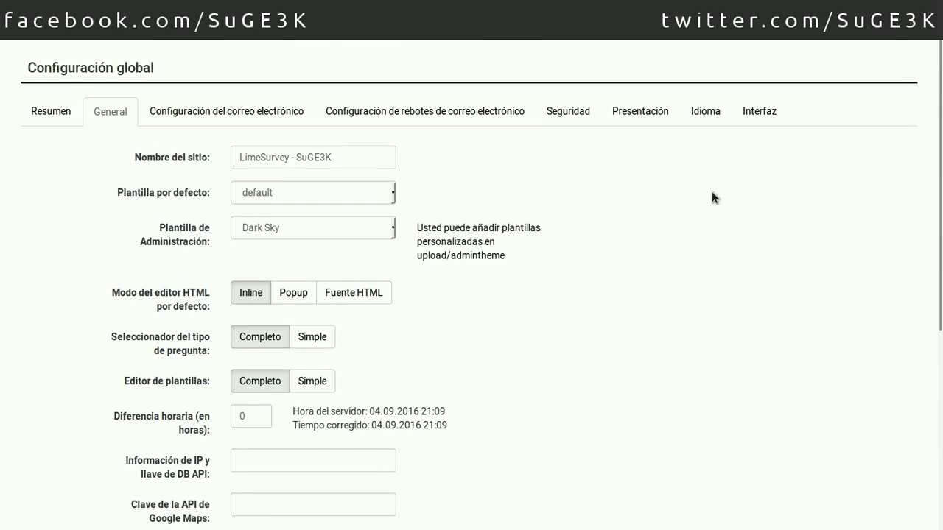
click(808, 65)
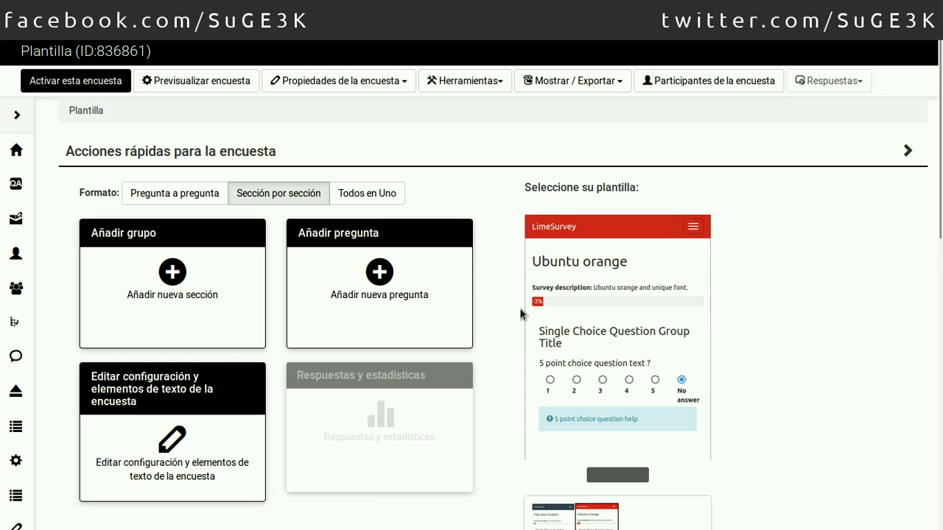
Reopen the Plantilla survey from the survey list to check its side menu
click(113, 53)
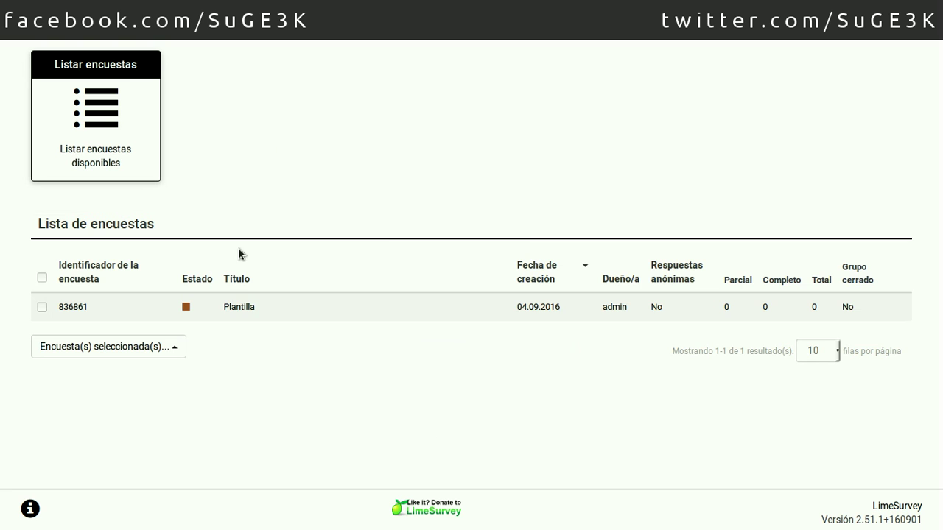
click(239, 307)
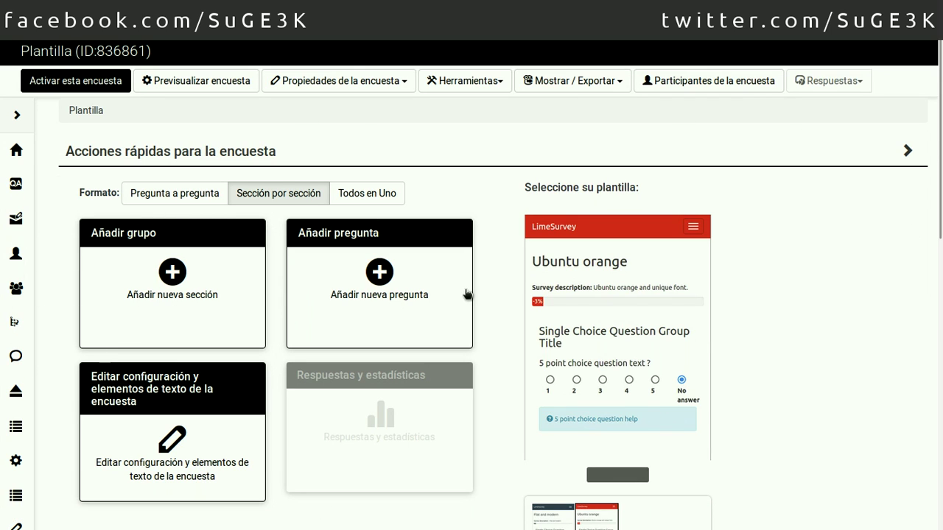
Start a new question in the Plantilla survey, look through the question types and set its code to A12
click(385, 279)
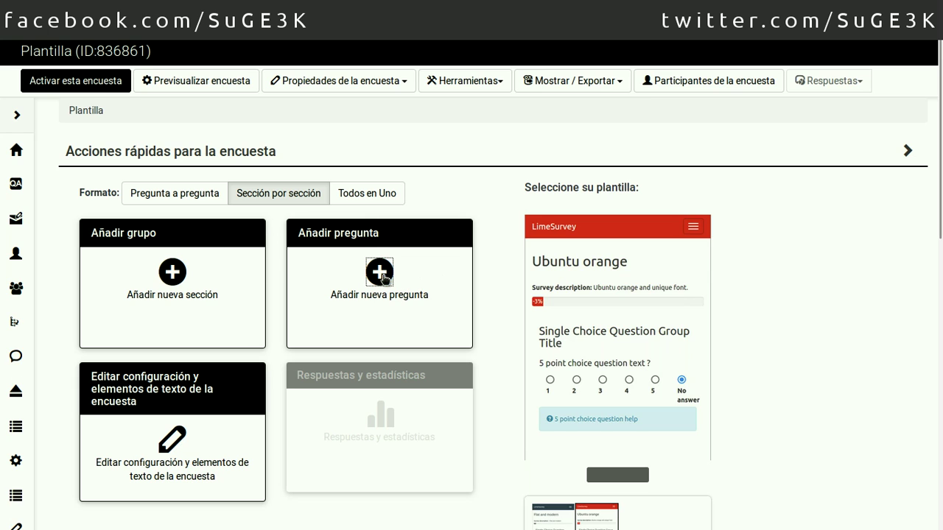
click(760, 249)
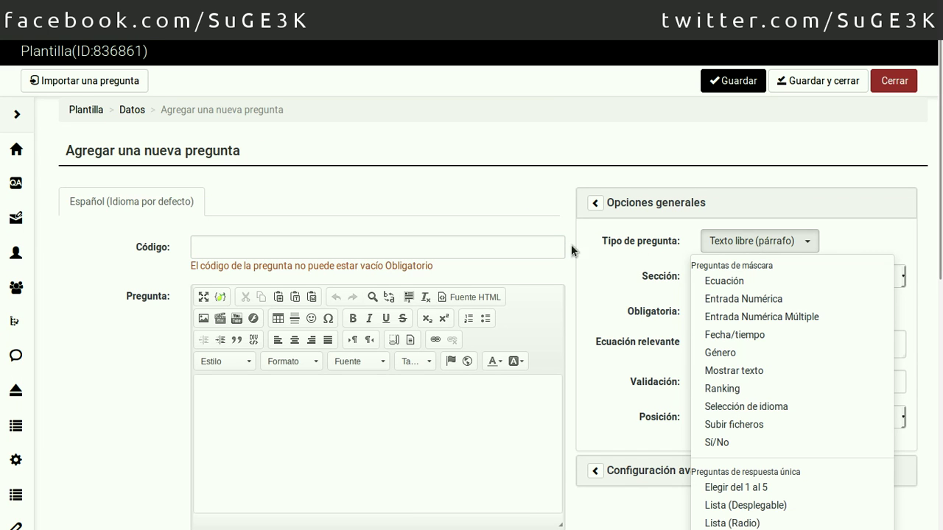
click(456, 249)
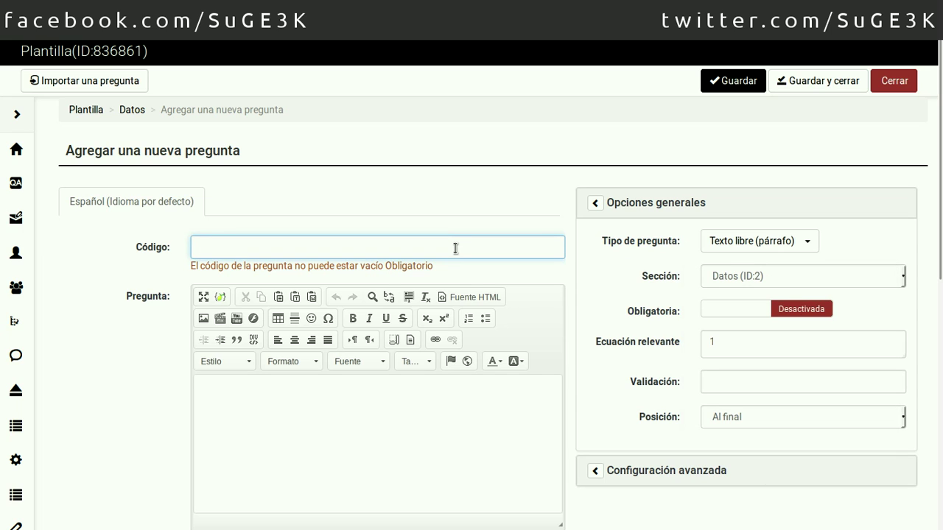
text(A11)
click(329, 406)
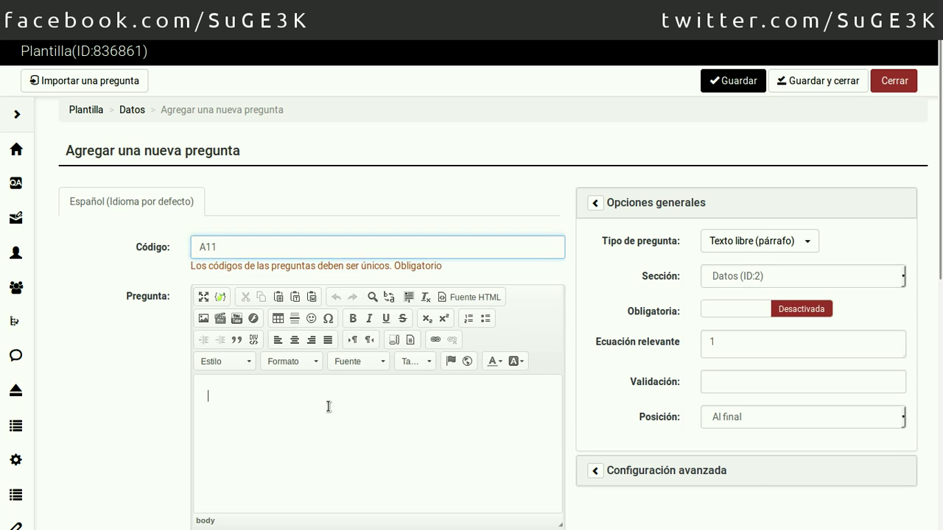
click(332, 257)
key(BackSpace)
text(2)
Enter "¿Por que decidio realizar esta encuesta?" as the question text
click(343, 421)
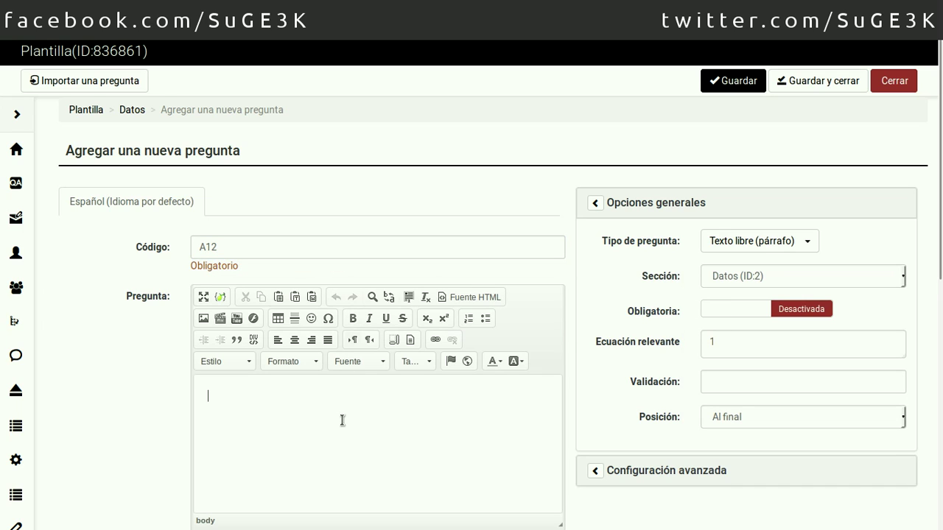
text(Por que decidio realizar est)
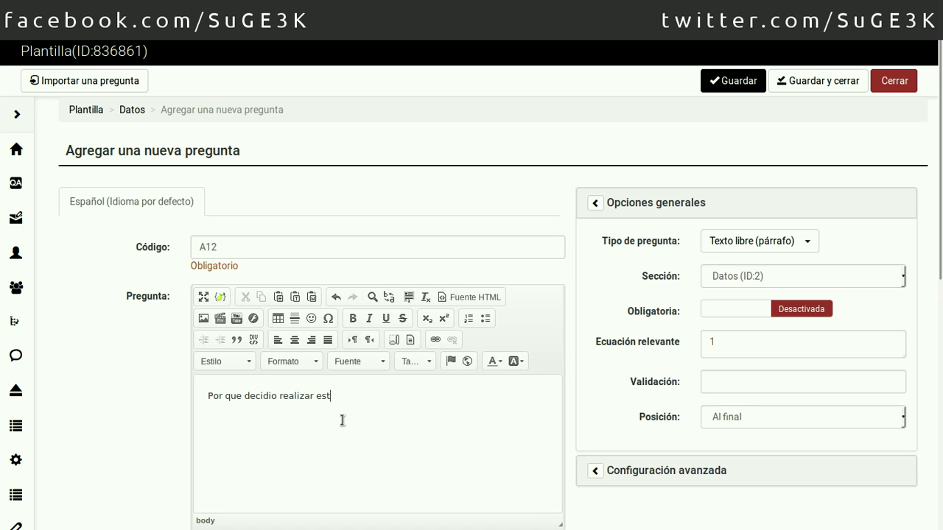
text(a encuesta?)
text(¿)
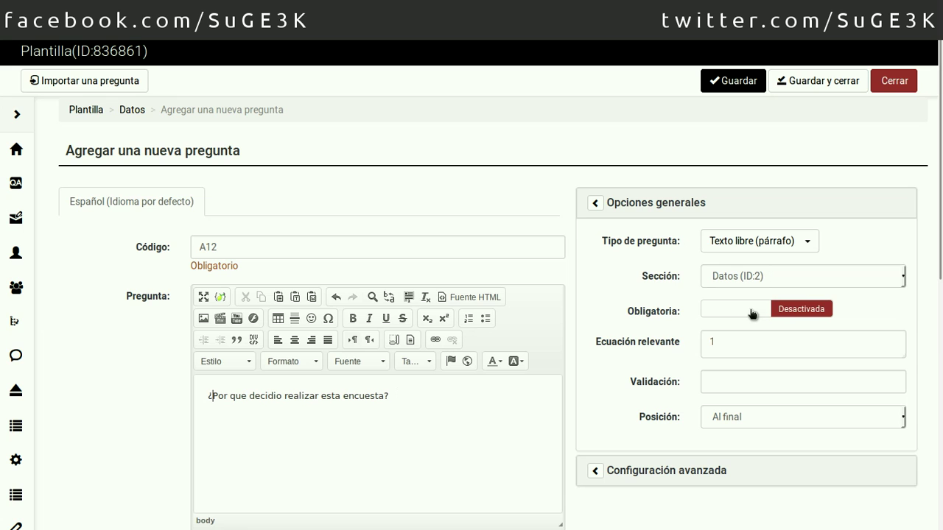
Set the question's maximum length to 500 in the advanced settings and save and close question A12
scroll(623, 329, down, 2)
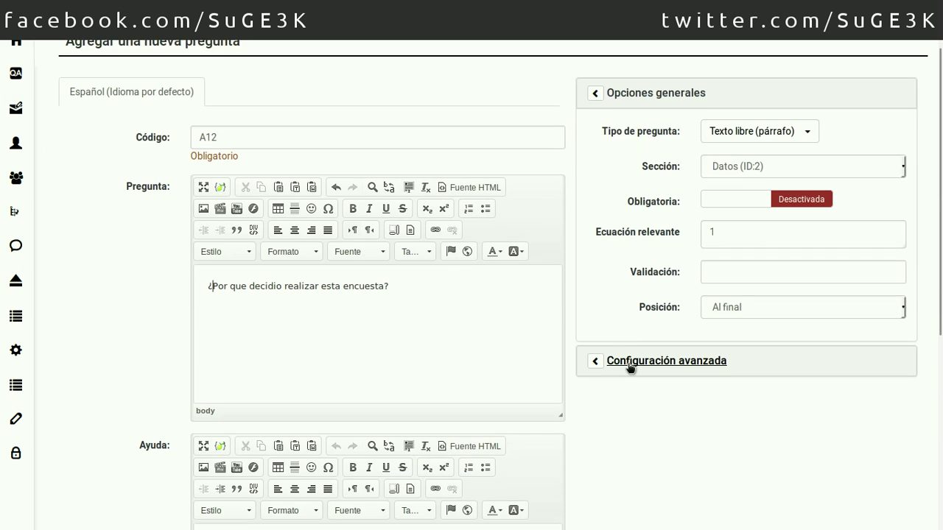
click(631, 362)
click(736, 203)
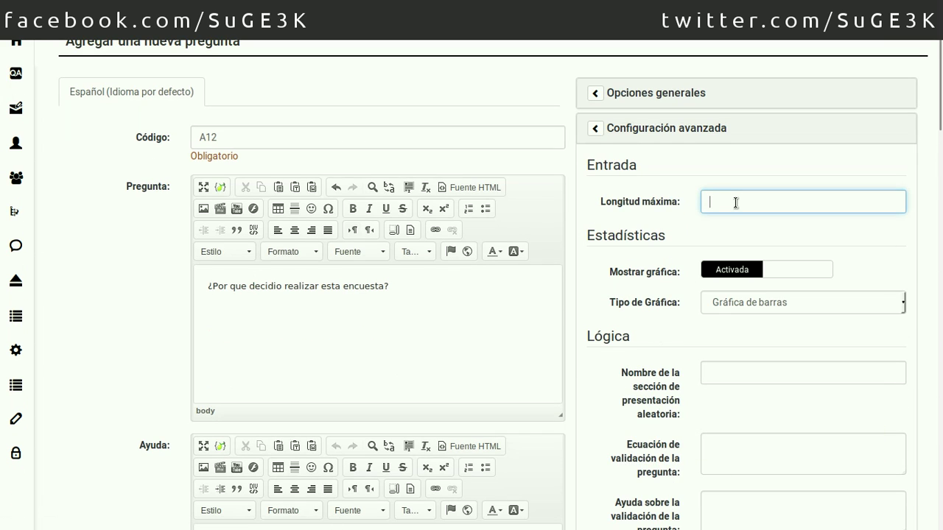
text(500)
click(562, 29)
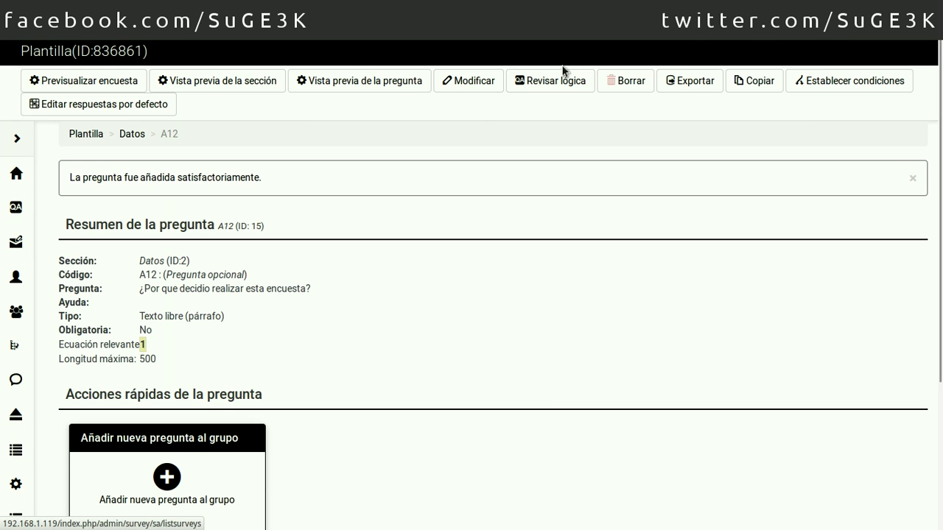
Add another question to the Datos group with type Texto libre (varios párrafos) and code A13
click(168, 477)
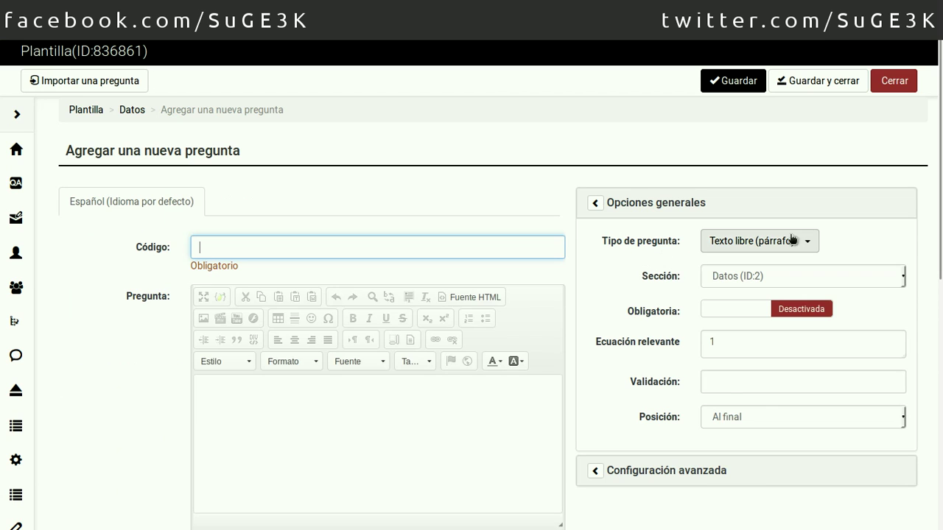
click(737, 241)
scroll(784, 424, down, 5)
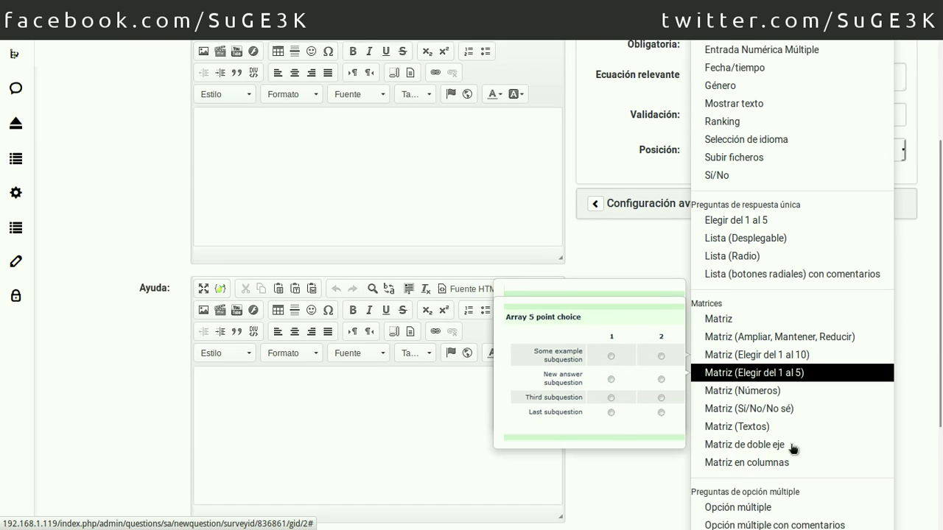
scroll(781, 450, down, 2)
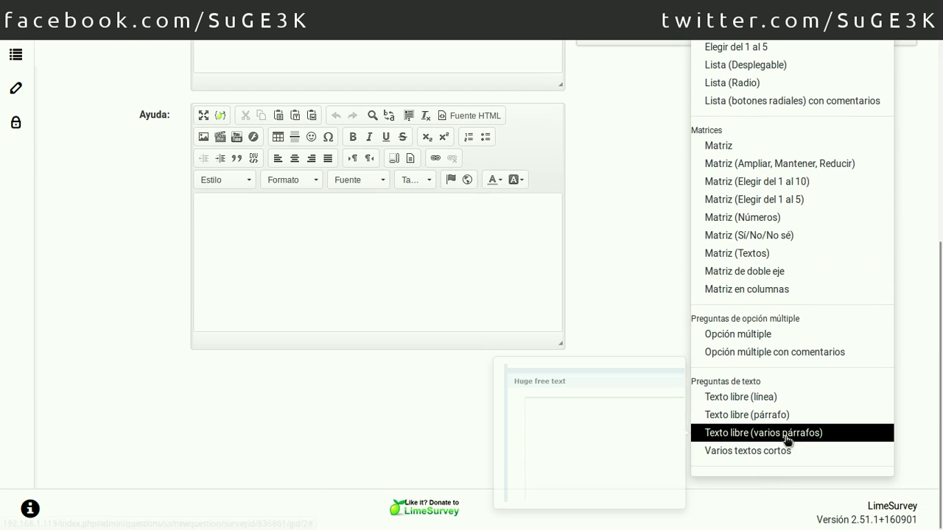
click(789, 435)
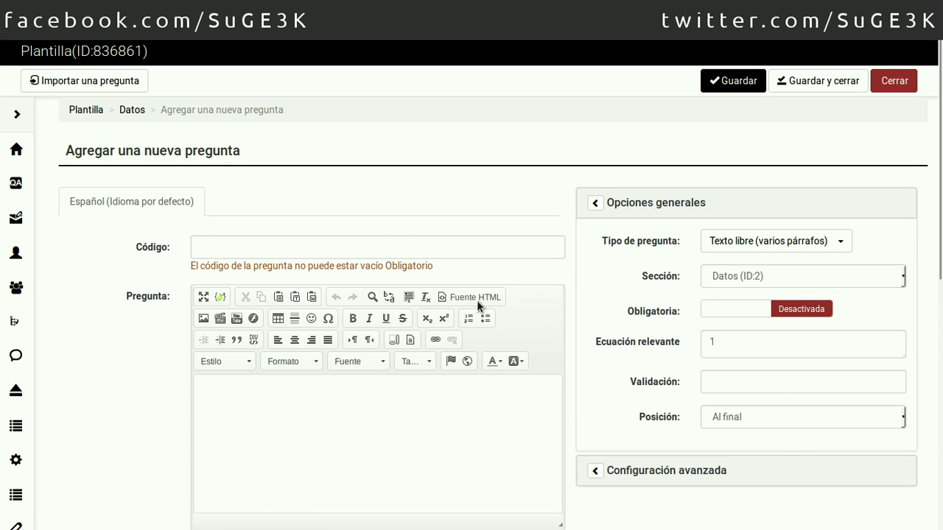
click(388, 245)
text(A13)
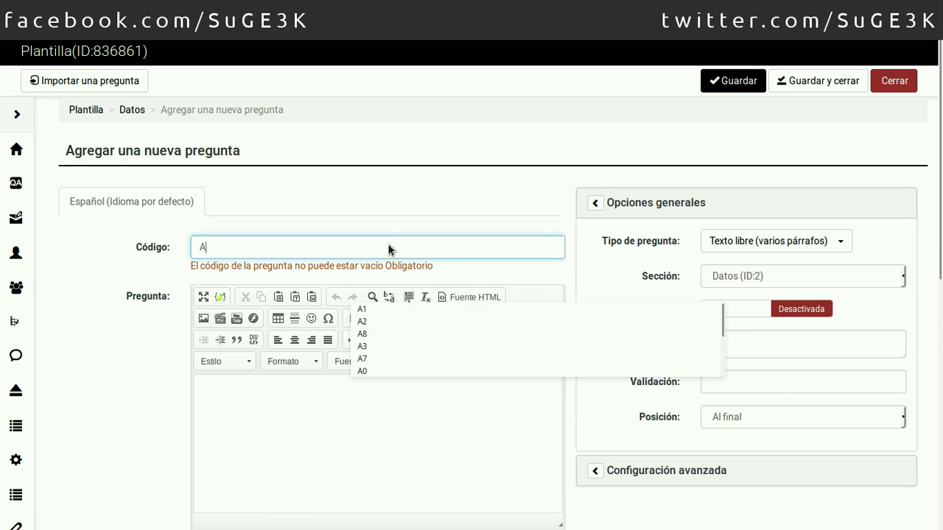
Enter "De una descripcion de su personas, como afinidades, deportes favoritos, niñes, etc." as the question text
click(287, 444)
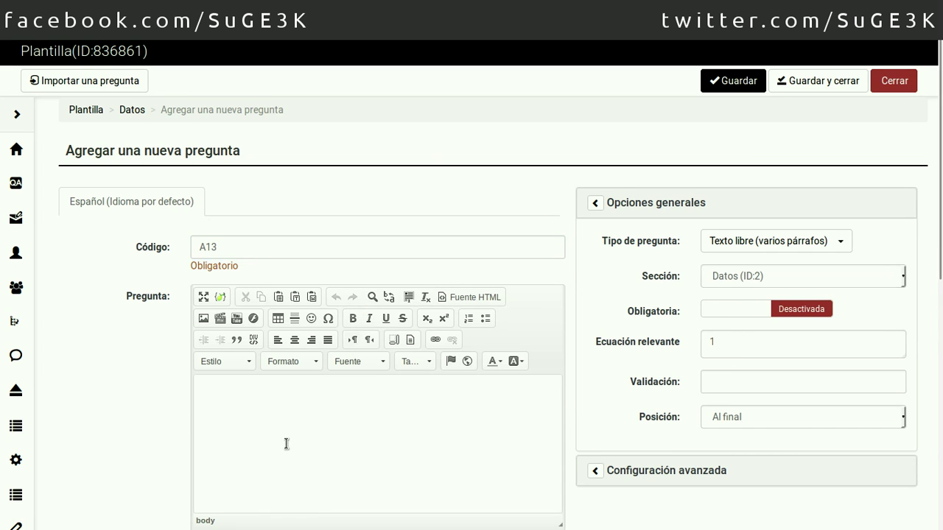
text(Describa)
key(ctrl+a)
text(De una descripcion de )
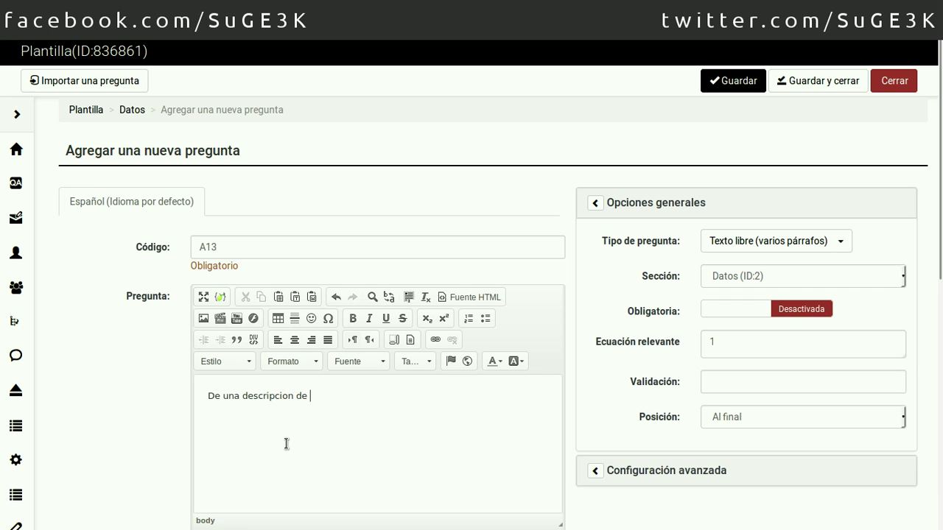
text(su personas, )
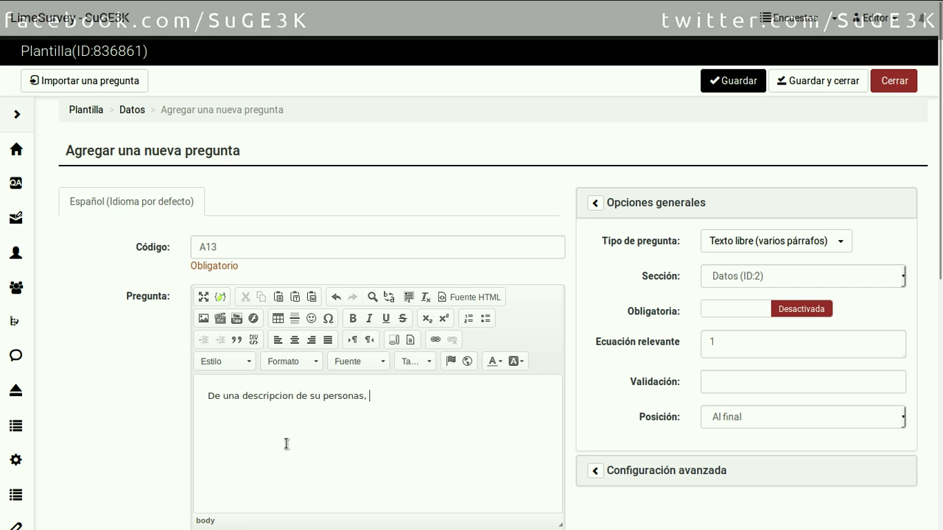
text(como )
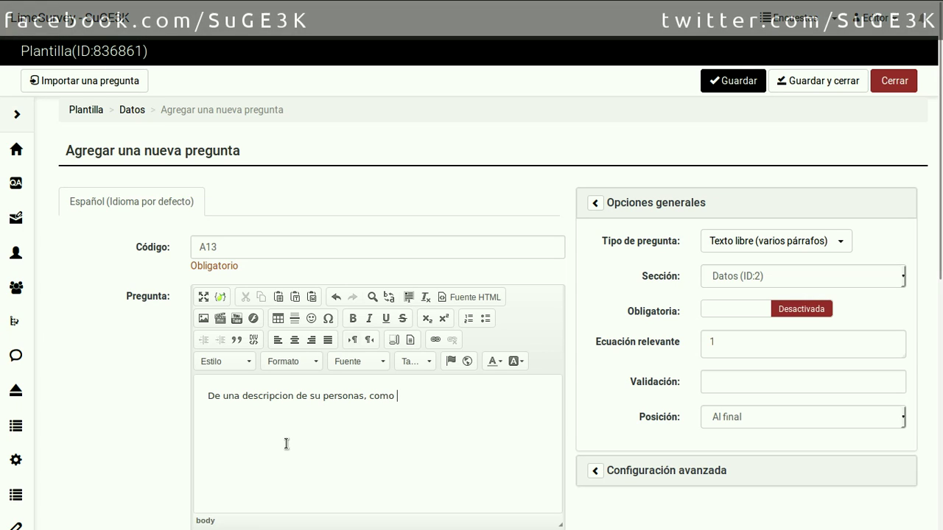
text(afinidad)
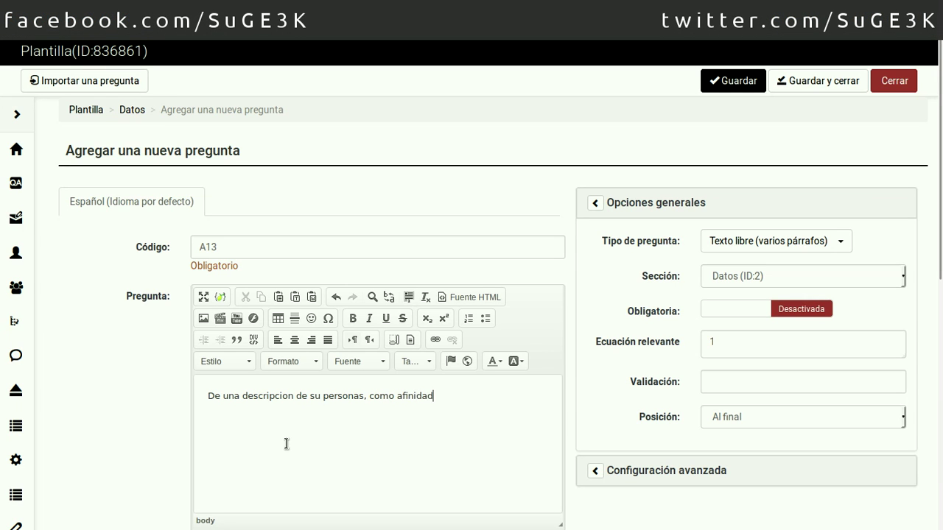
text(nes)
key(BackSpace)
text(es, deportes favoritos)
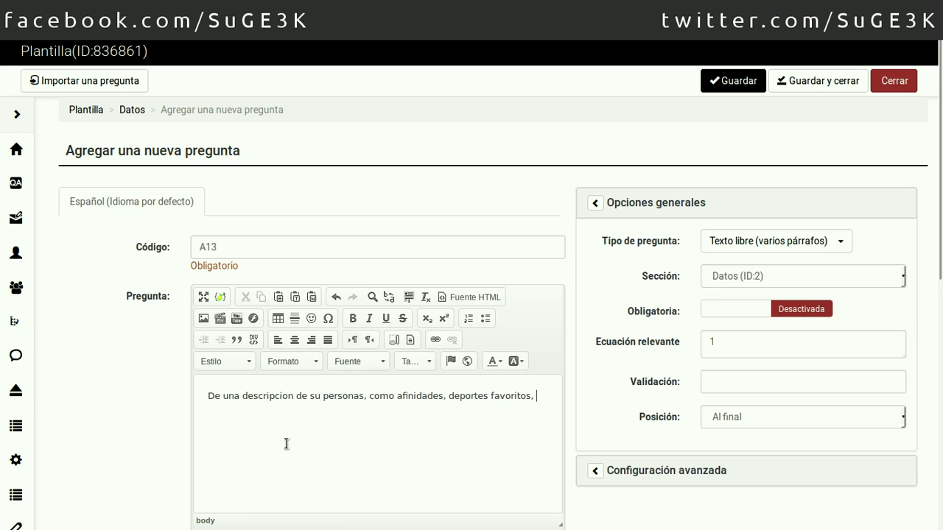
text(, niñes, etc.)
Set the maximum length of question A13 to 2000 in the advanced settings and save and close it
click(666, 470)
click(746, 313)
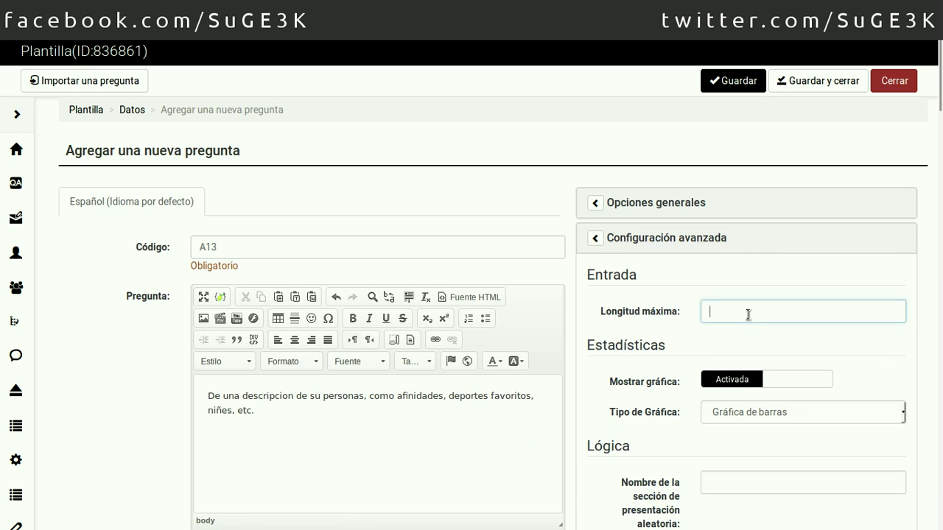
text(2000)
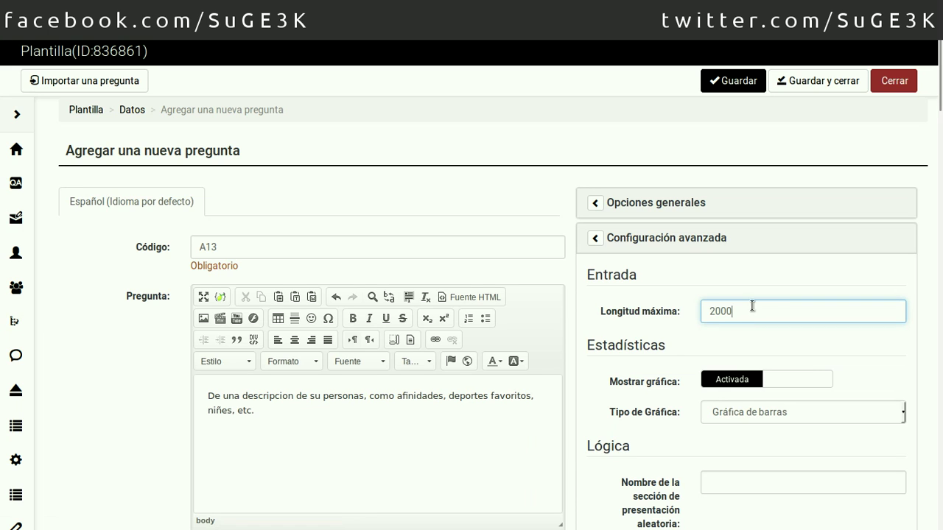
click(784, 147)
click(817, 85)
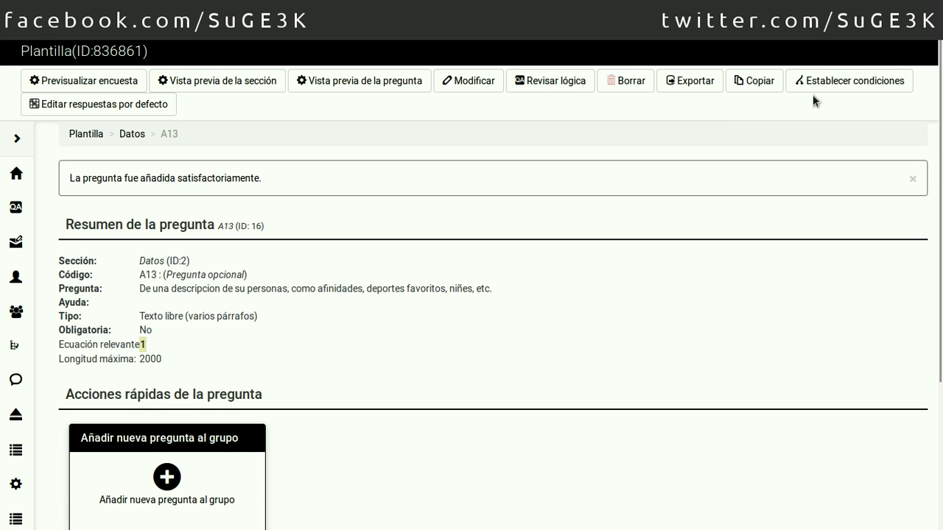
Add another question to the Datos group with type Elegir del 1 al 5 and code A14
scroll(309, 291, down, 1)
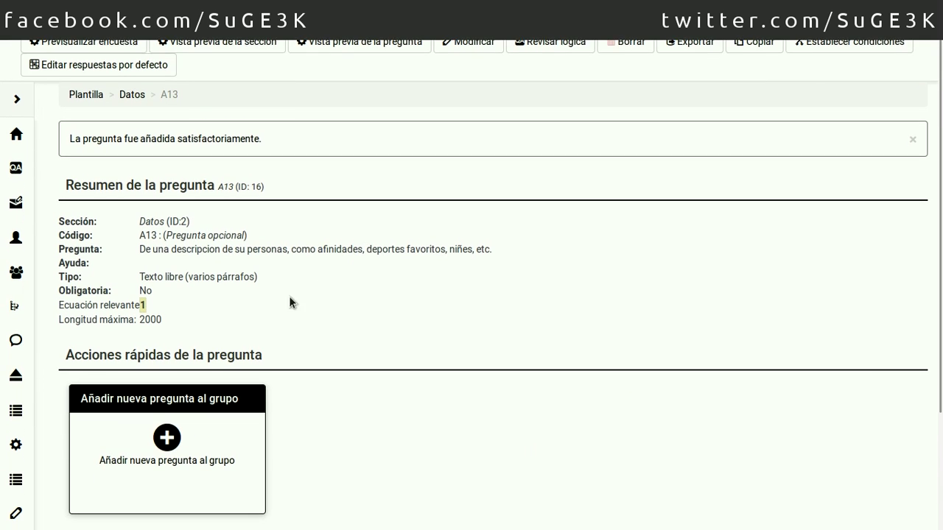
scroll(289, 296, down, 5)
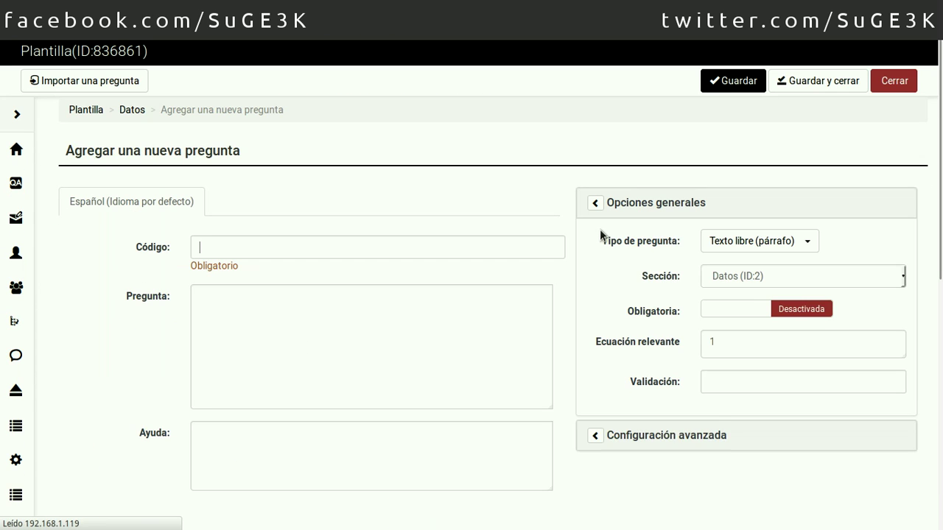
click(769, 243)
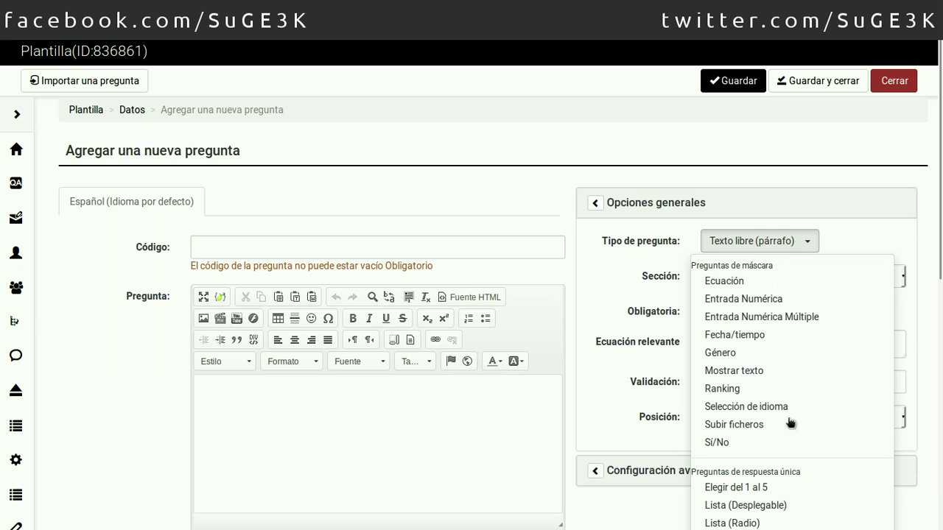
click(779, 488)
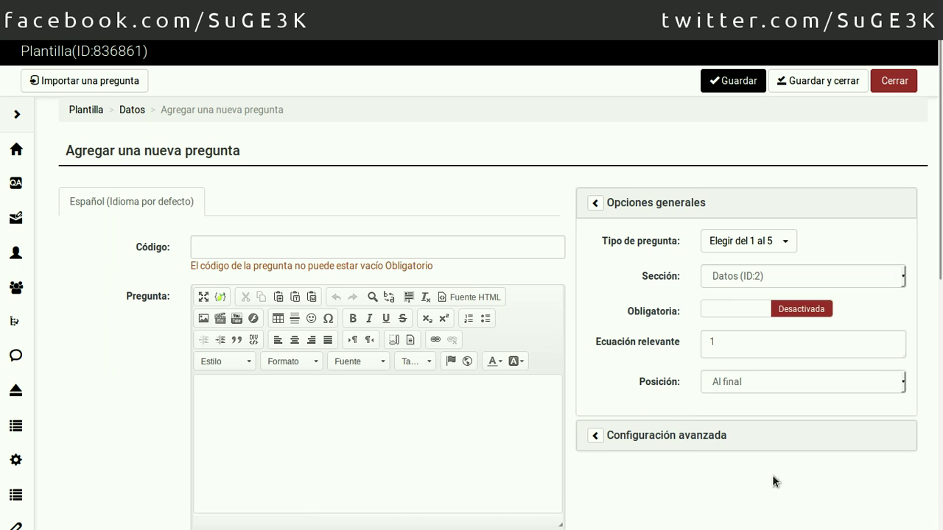
click(366, 251)
text(A13)
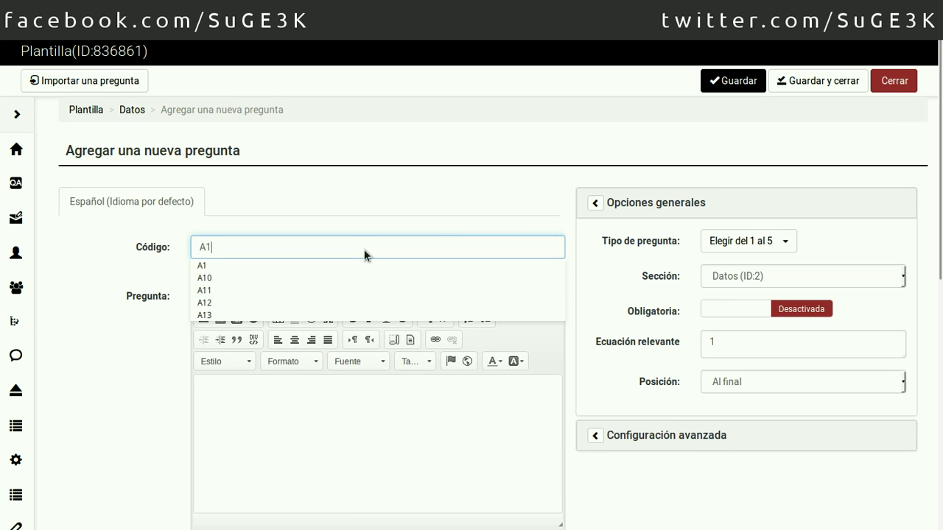
click(294, 428)
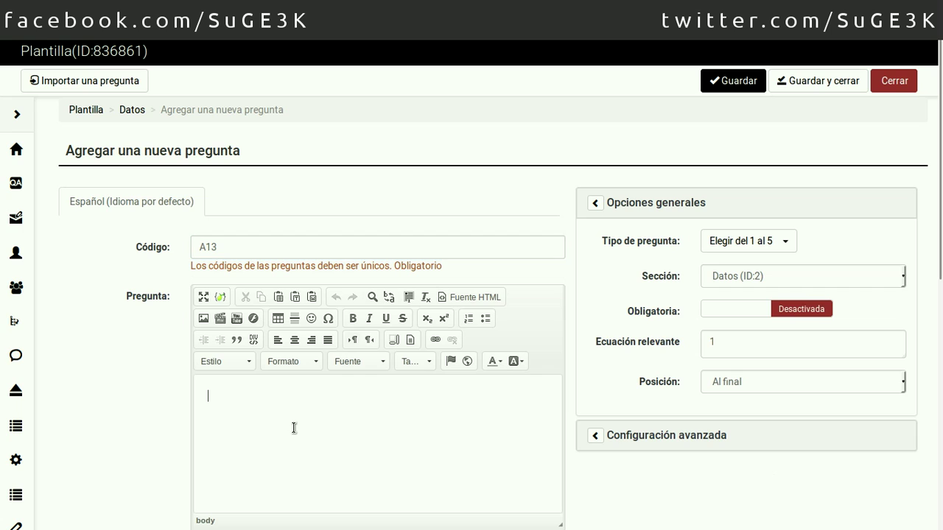
click(287, 253)
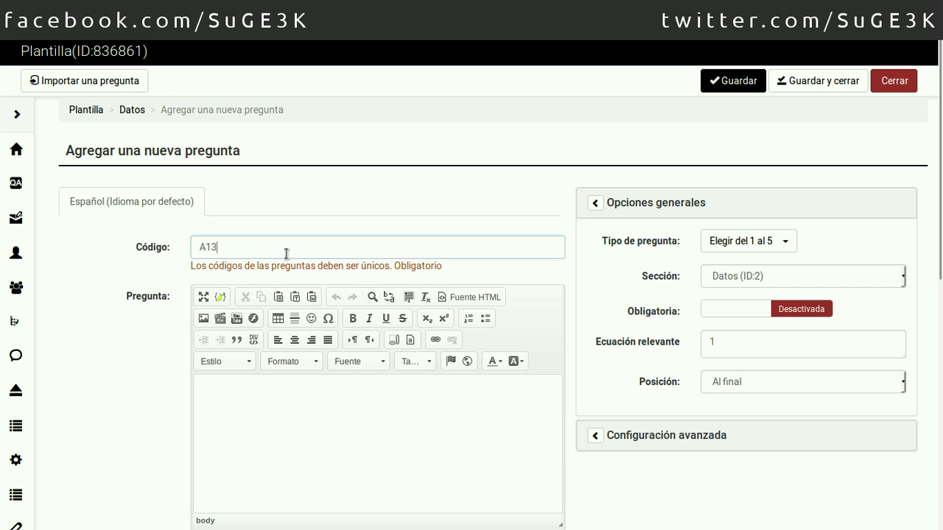
Enter "Que tan entusiasmado se encuetra para realizar esta encuesta:" as the question text, make the question mandatory, and save and close it
click(300, 447)
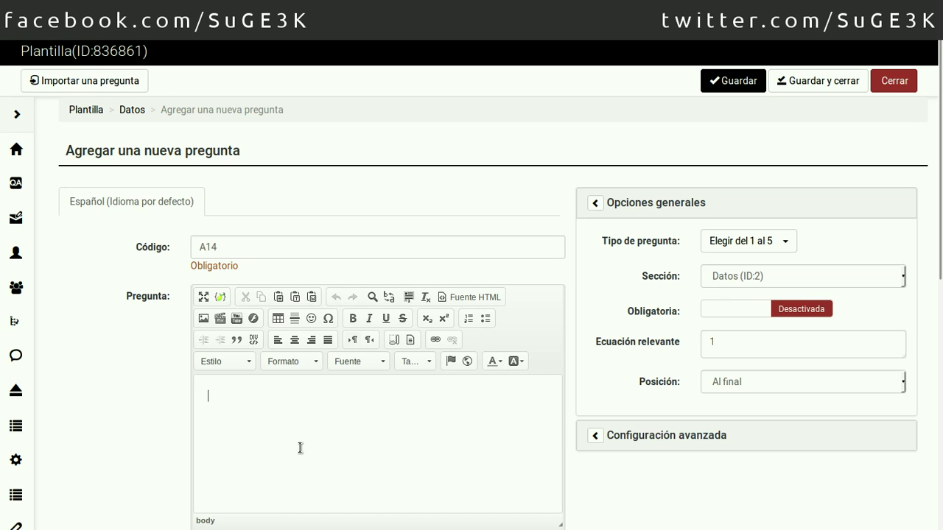
text(Que tan entusiasmado se )
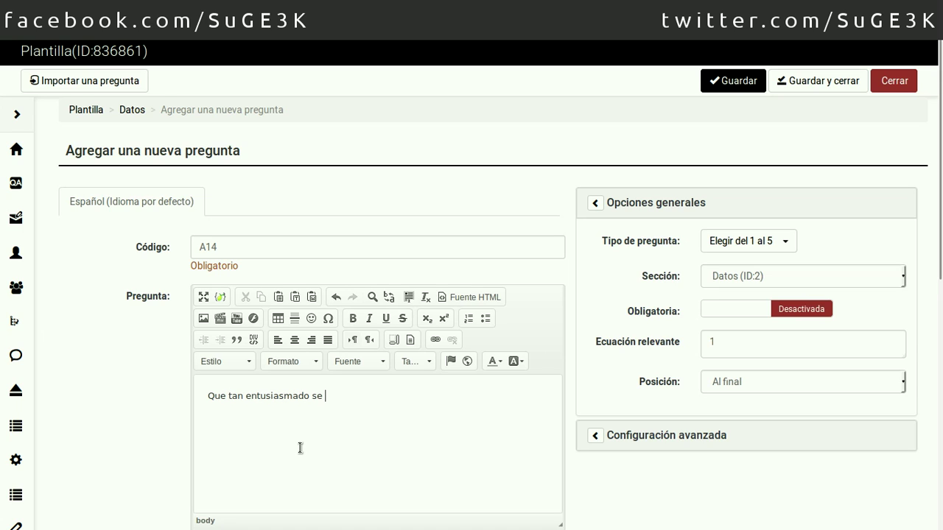
text(encuetra para realizar est)
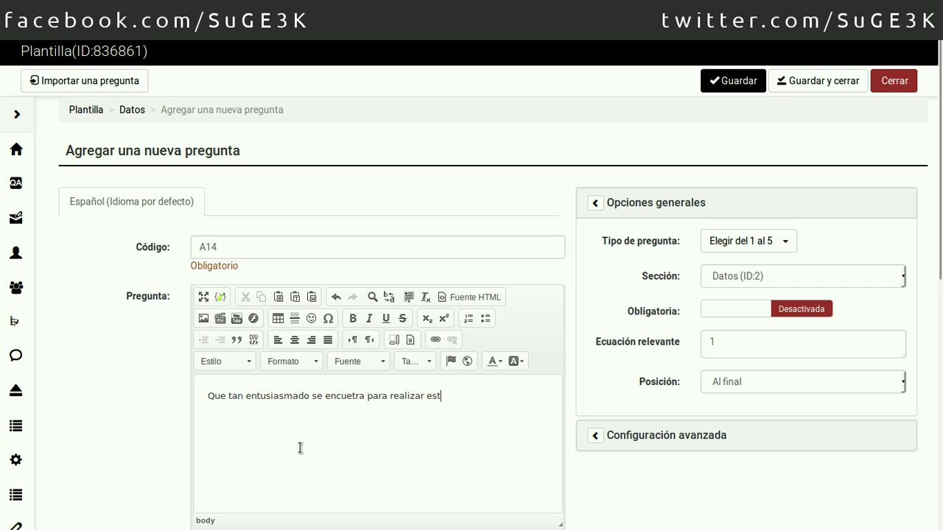
text(a encuesta:)
click(752, 310)
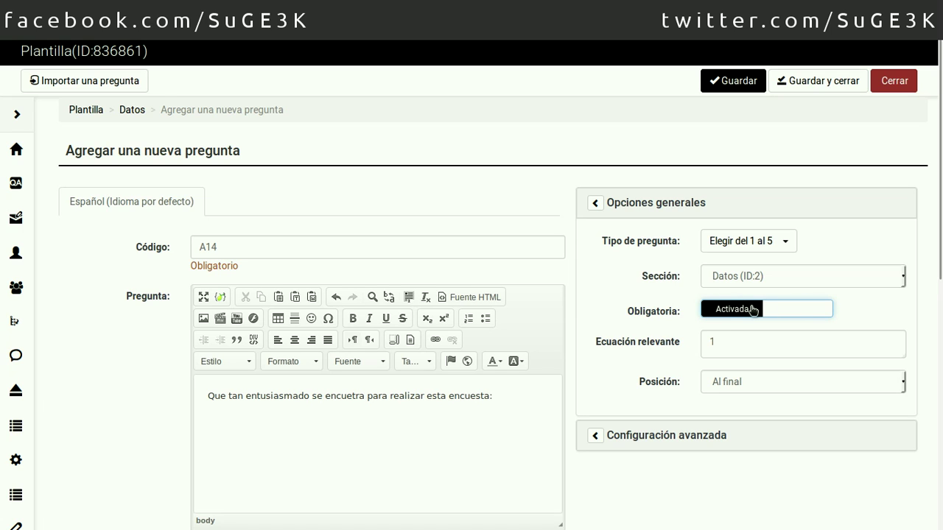
click(813, 82)
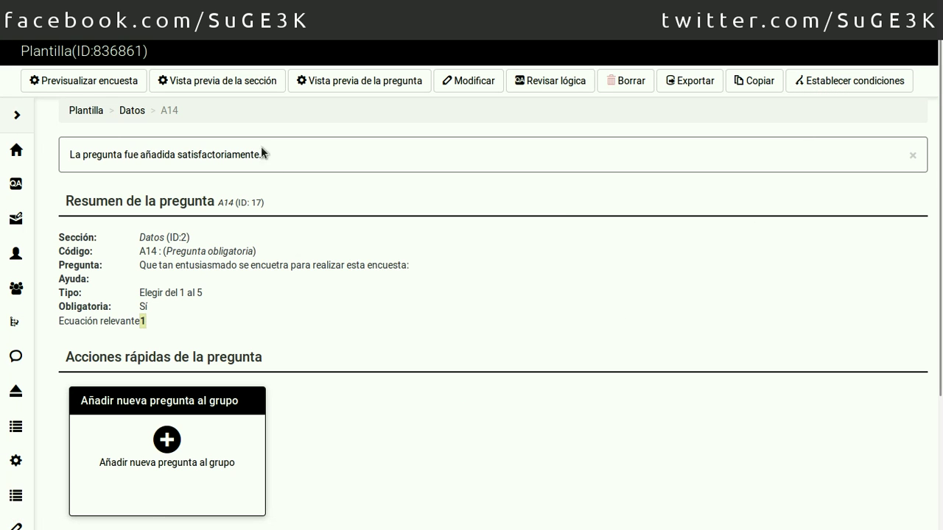
Preview the Datos section and examine how the two new free-text questions and their answer boxes are displayed
click(243, 87)
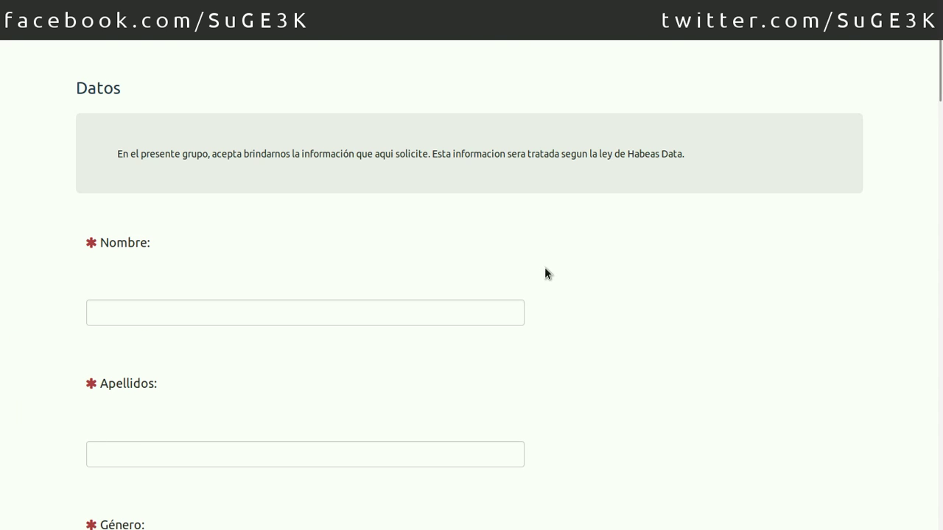
scroll(545, 270, down, 20)
scroll(547, 269, up, 3)
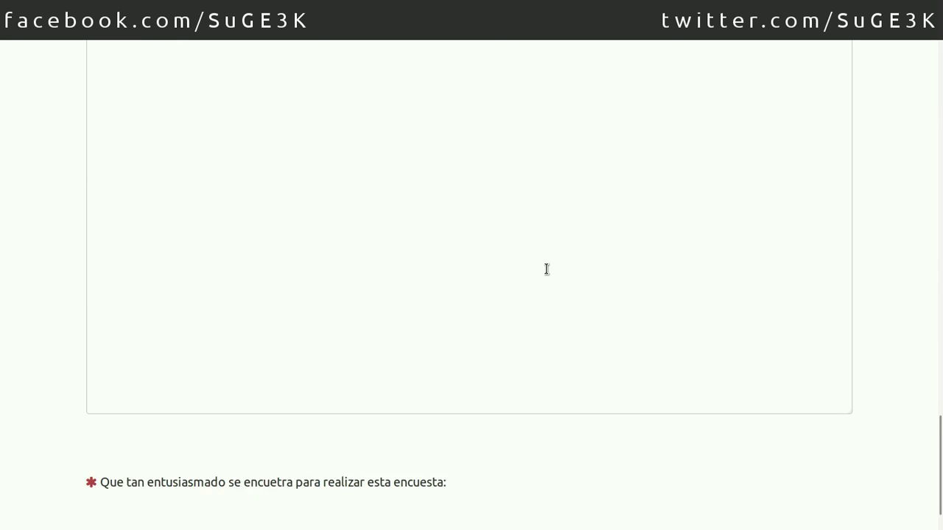
scroll(546, 269, up, 1)
scroll(545, 267, down, 2)
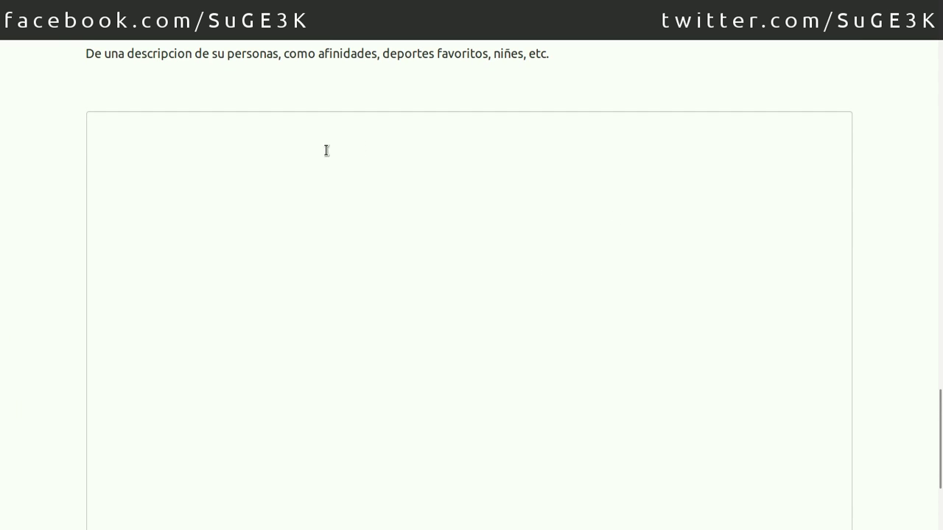
scroll(501, 327, up, 3)
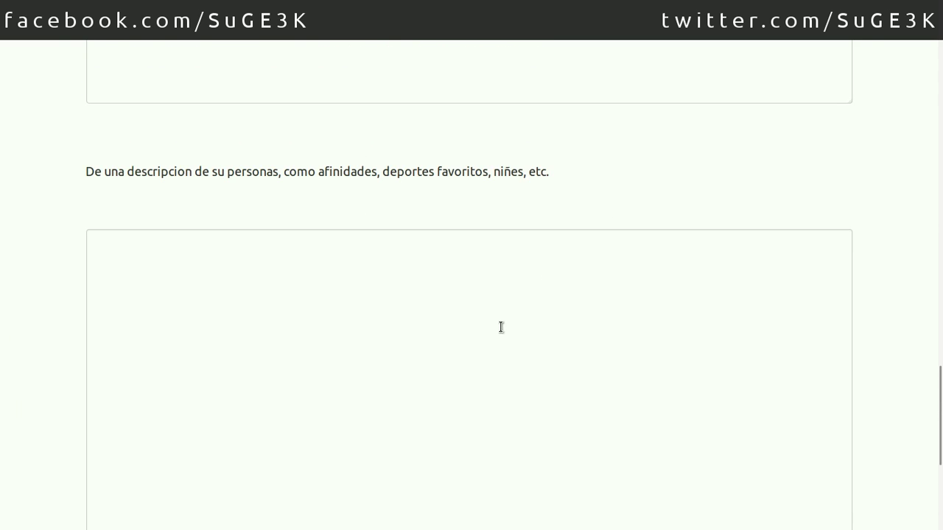
scroll(502, 327, up, 4)
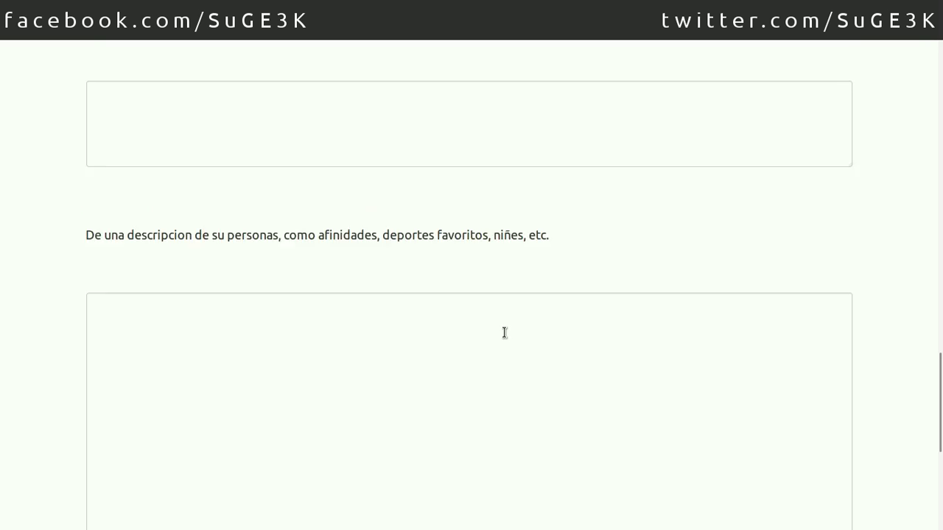
click(435, 229)
scroll(475, 267, up, 3)
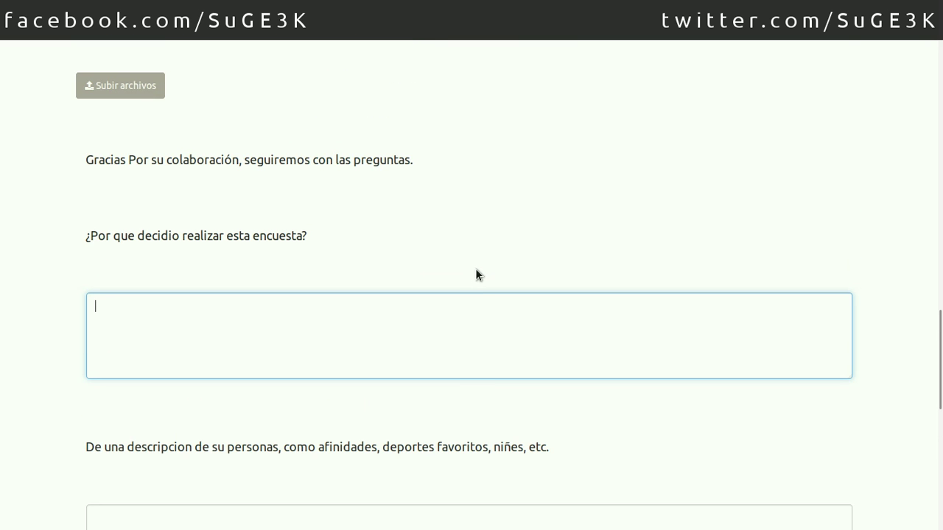
Test the 1 to 5 enthusiasm question in the section preview by choosing 3
scroll(466, 379, down, 2)
scroll(466, 380, down, 13)
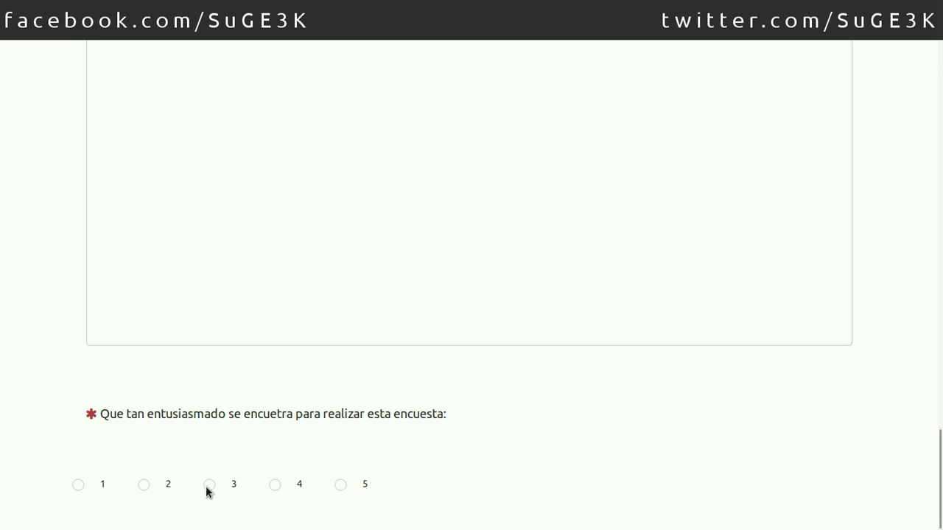
click(208, 486)
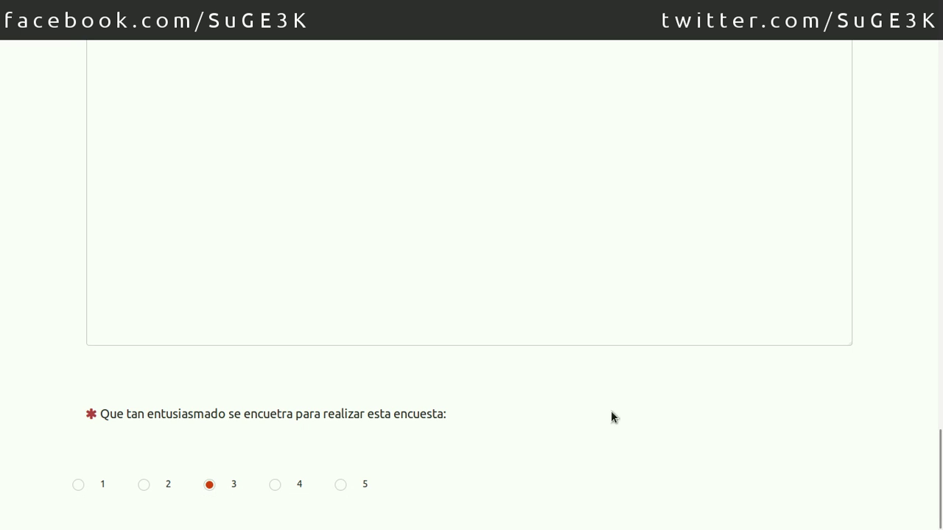